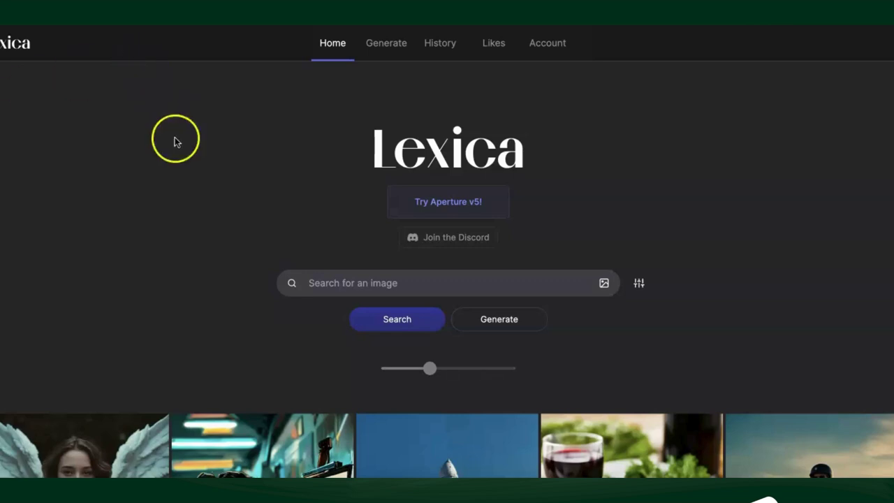
- Search Lexica for 'halloween clipart'
click(308, 282)
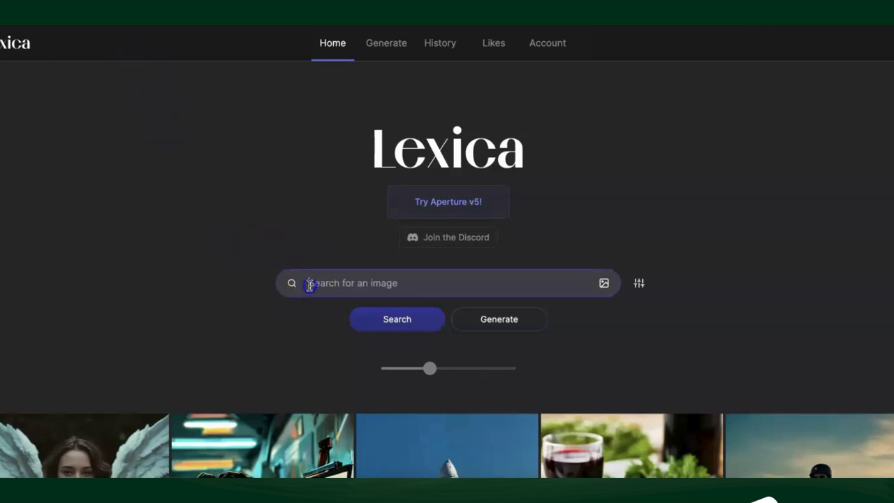
text(haallo)
key(BackSpace)
key(BackSpace)
key(BackSpace)
key(BackSpace)
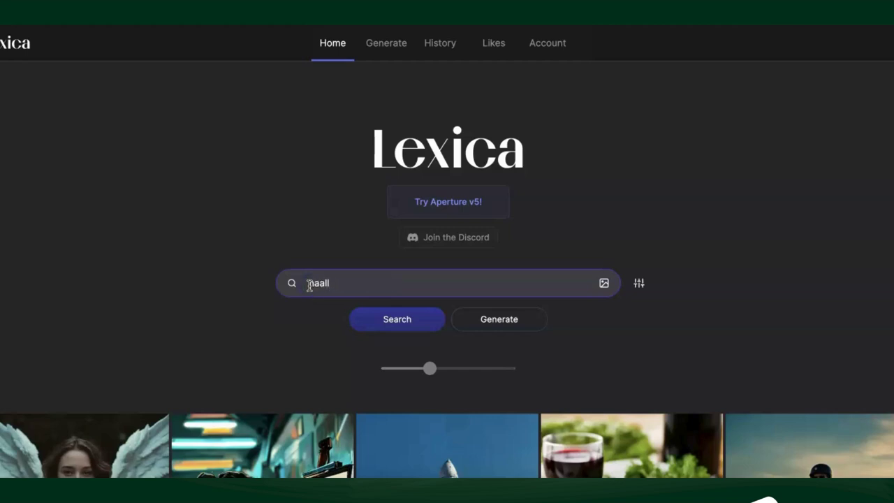
text(loween clipart)
click(380, 314)
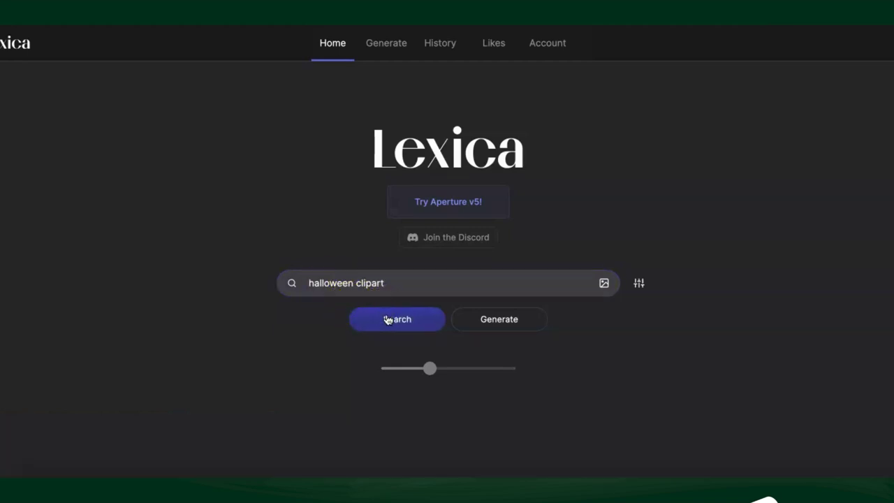
click(380, 319)
- Scroll up and down the first rows of Halloween clipart results
scroll(321, 348, down, 3)
scroll(321, 348, down, 4)
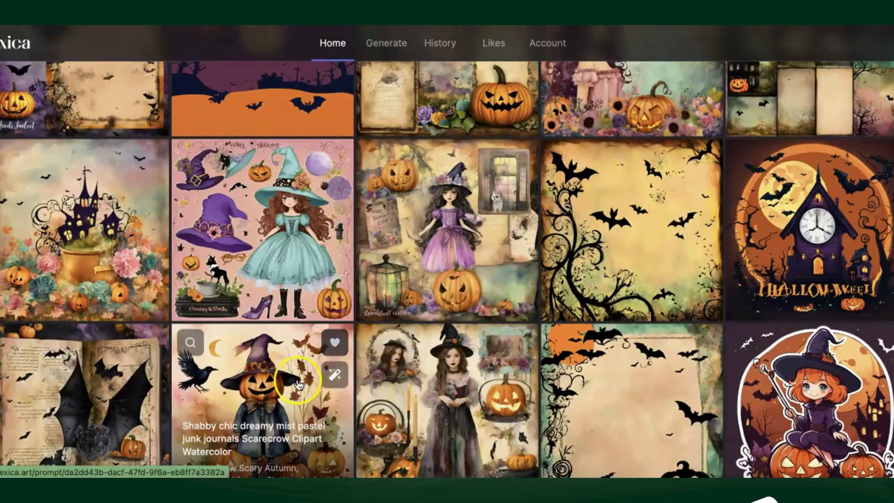
scroll(447, 391, up, 2)
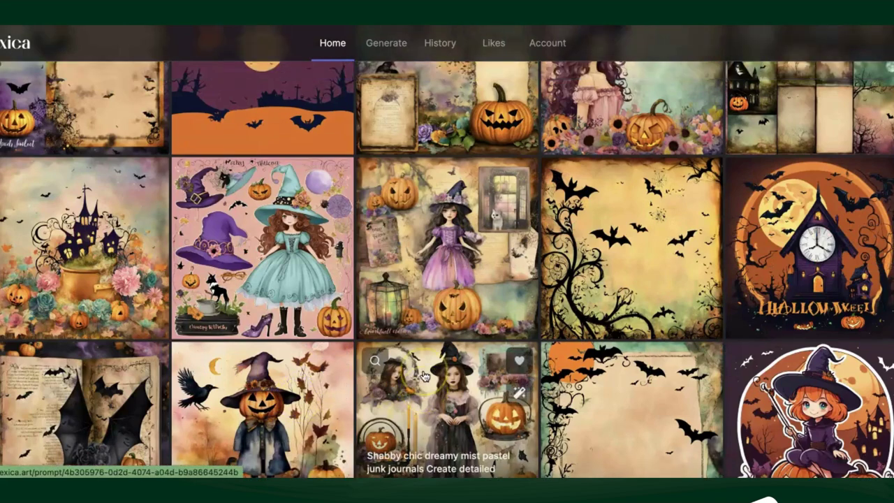
scroll(393, 253, up, 2)
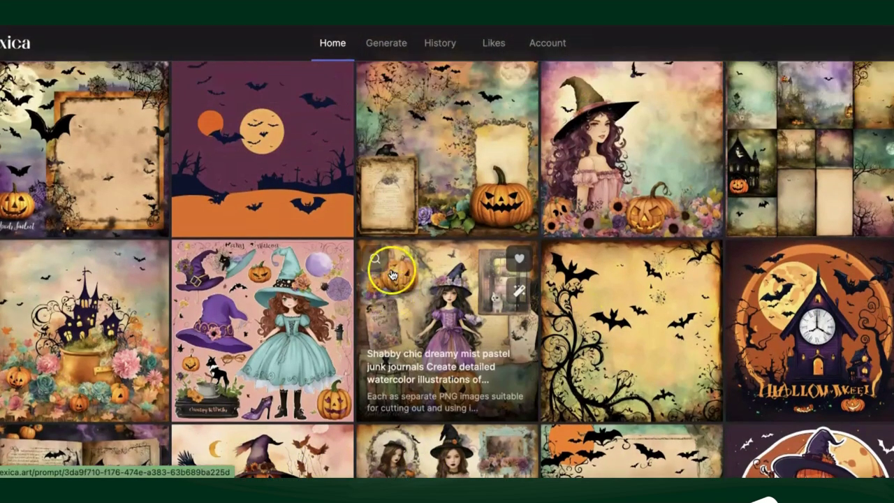
scroll(440, 366, down, 7)
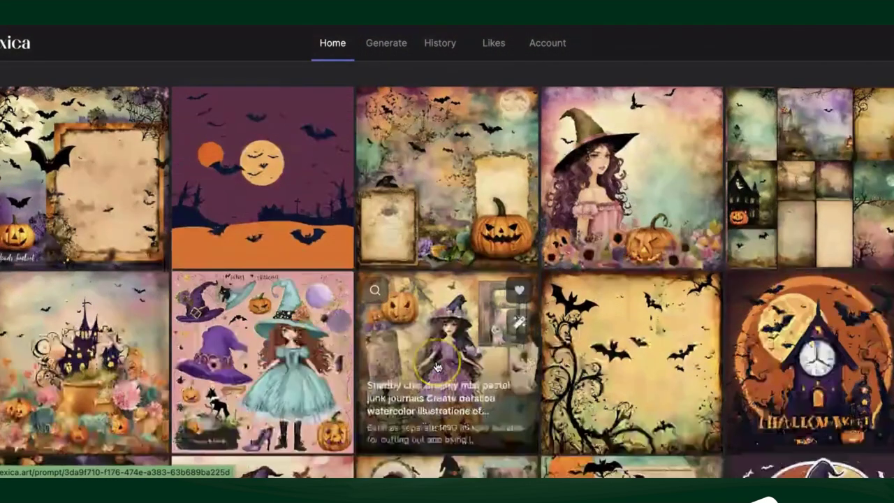
scroll(438, 380, down, 4)
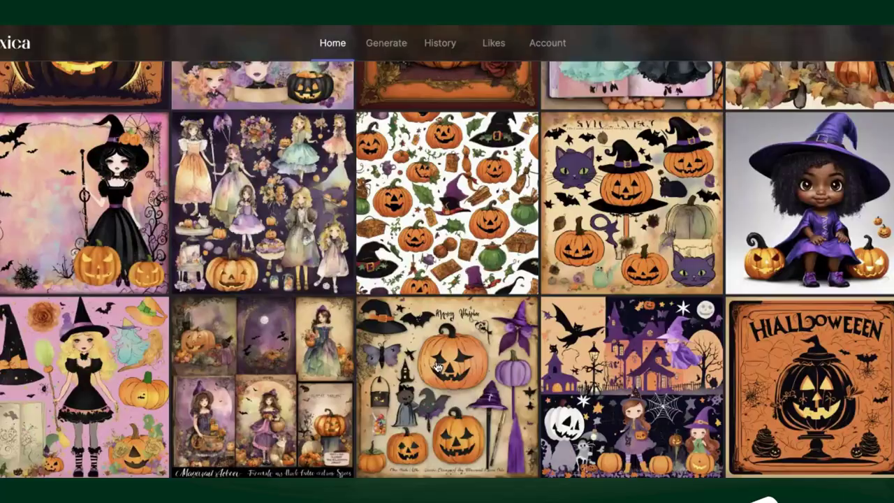
scroll(439, 397, down, 5)
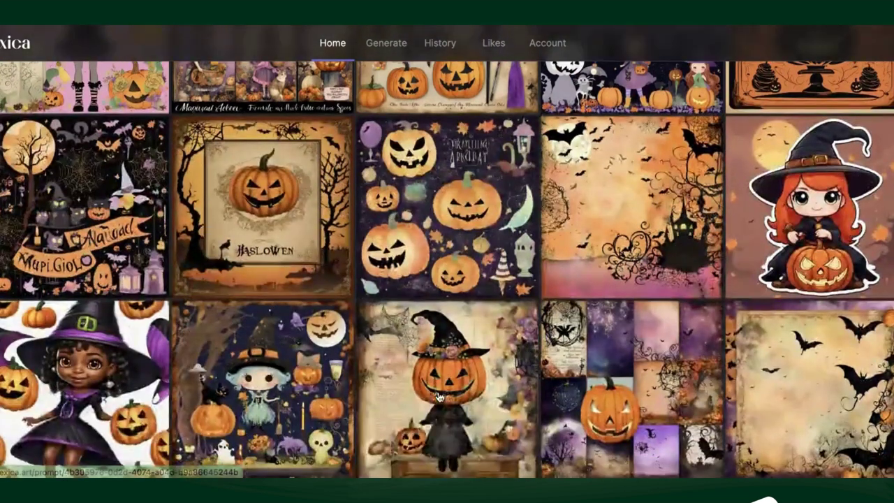
- Browse further down the results past witches, jack-o'-lanterns, bats and haunted houses
click(72, 415)
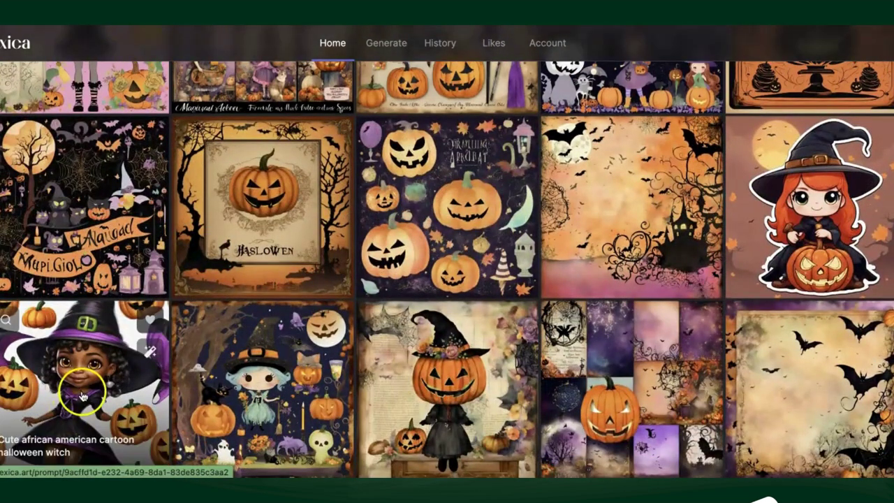
mouse_move(811, 251)
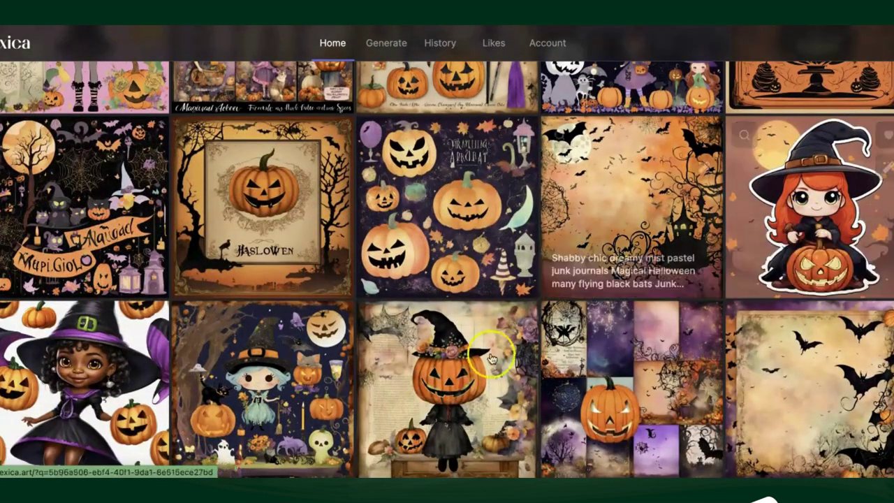
scroll(429, 365, down, 3)
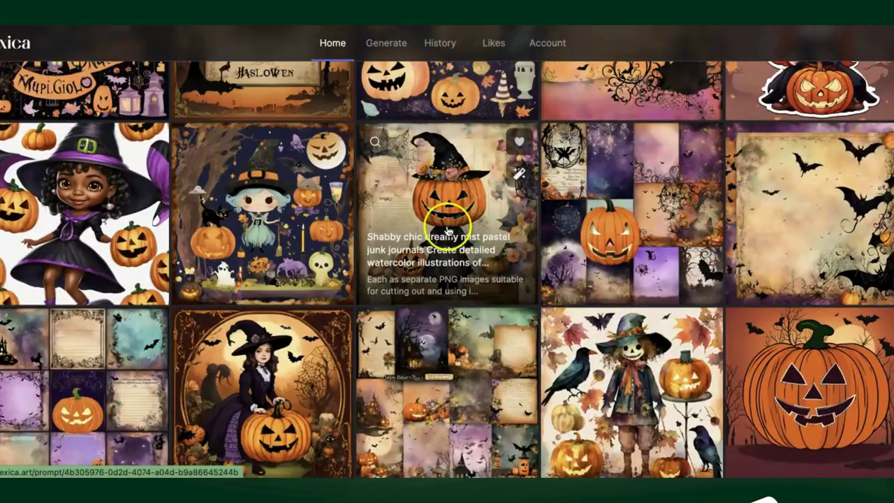
scroll(432, 370, down, 4)
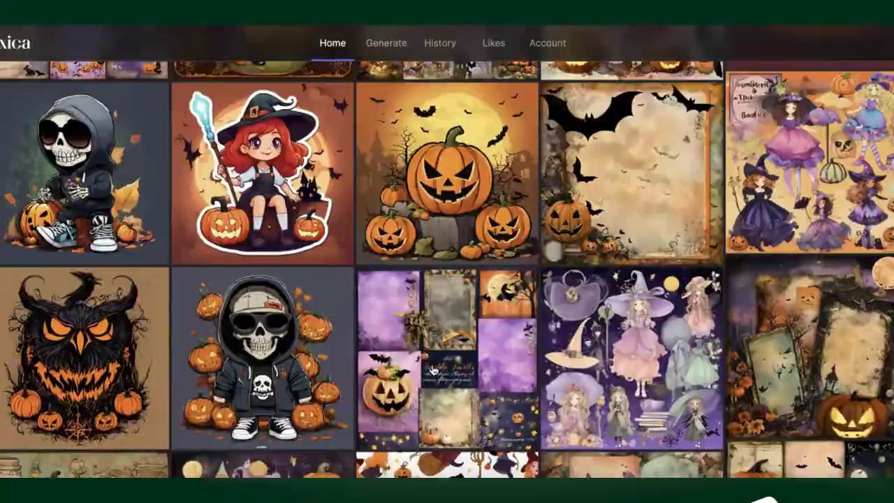
scroll(432, 370, down, 8)
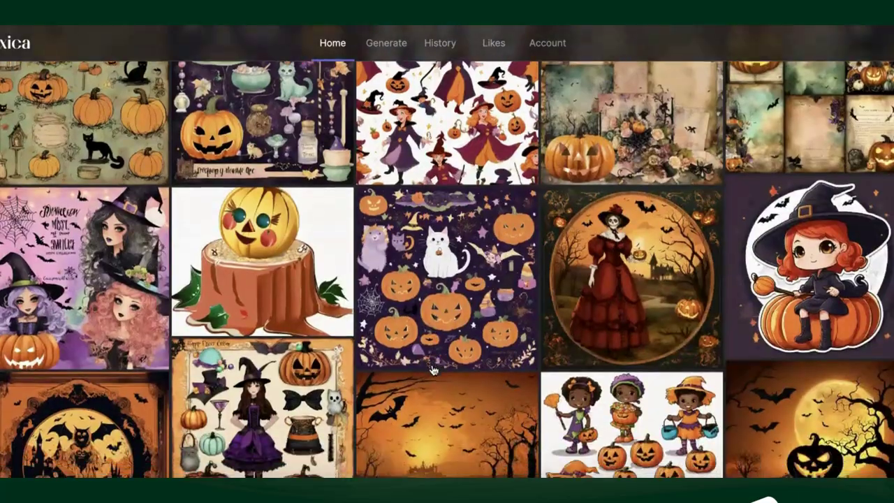
scroll(433, 370, down, 6)
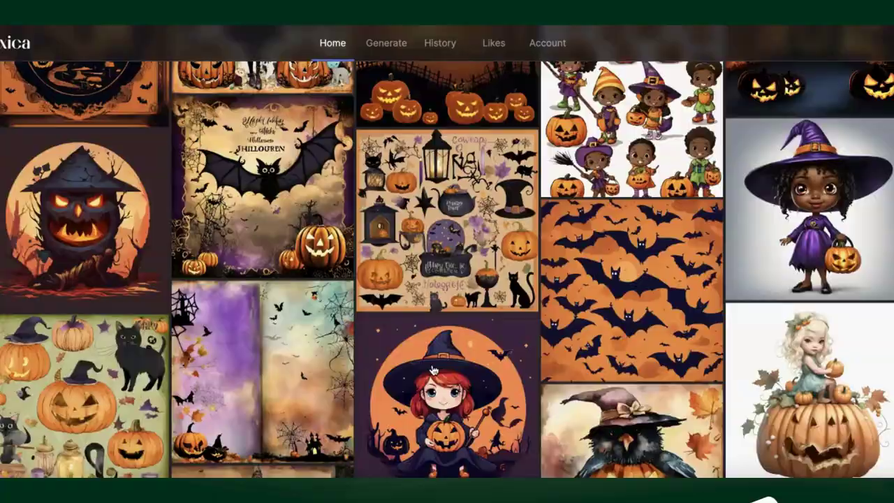
scroll(432, 370, down, 3)
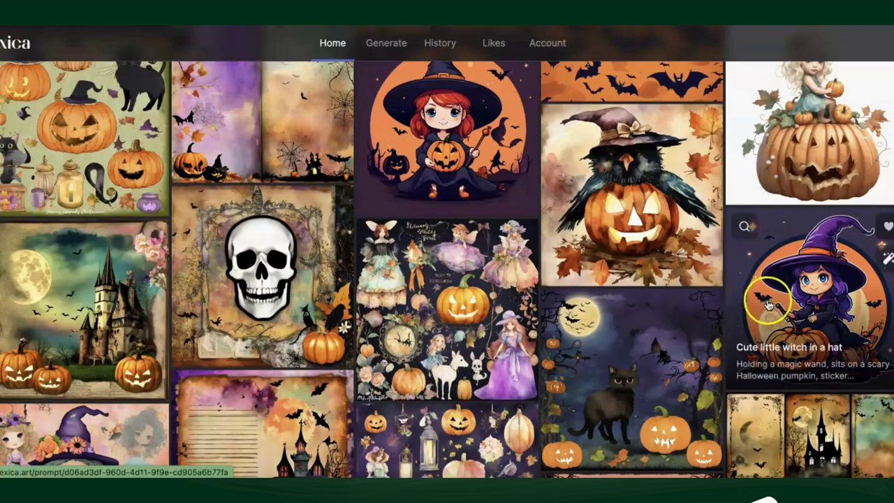
mouse_move(616, 213)
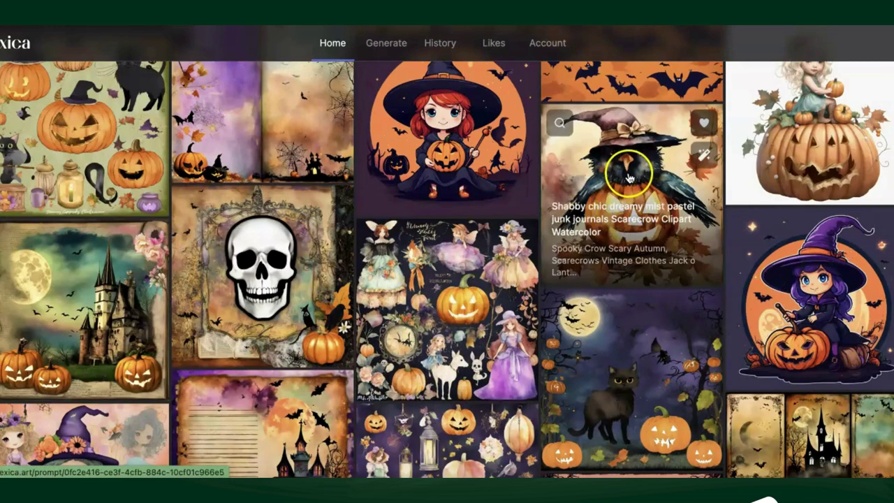
scroll(627, 182, down, 4)
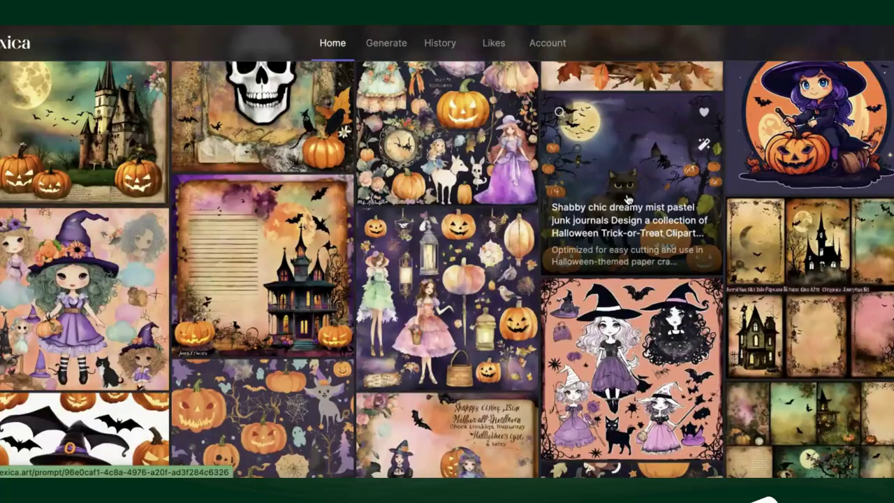
scroll(627, 200, down, 5)
scroll(627, 200, down, 5)
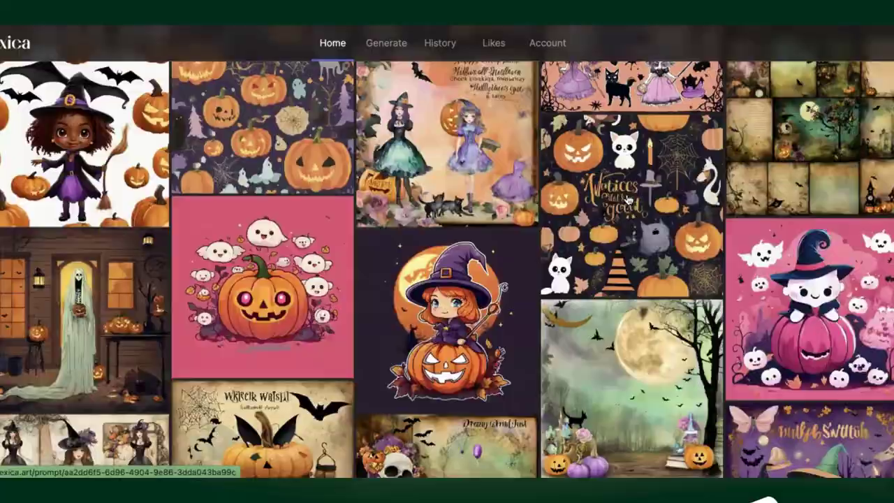
scroll(627, 201, down, 5)
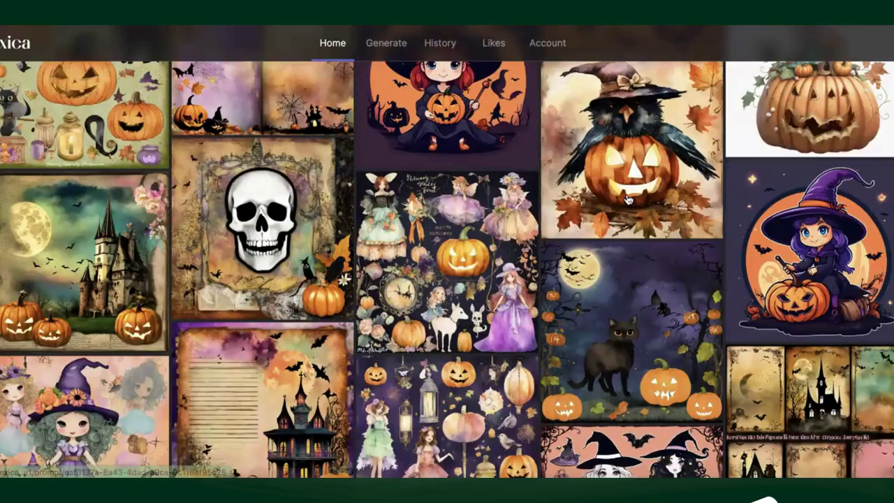
- Copy the URL of the watercolor crow-on-jack-o'-lantern image and return to the results
click(627, 193)
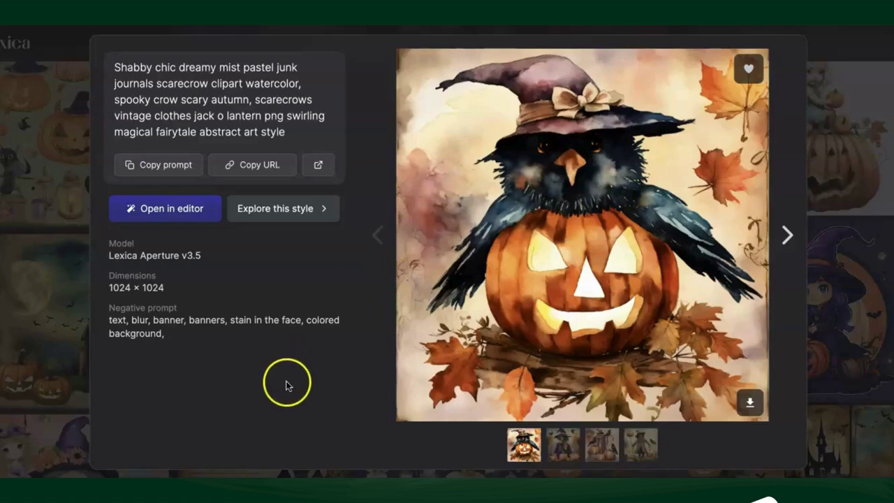
click(252, 165)
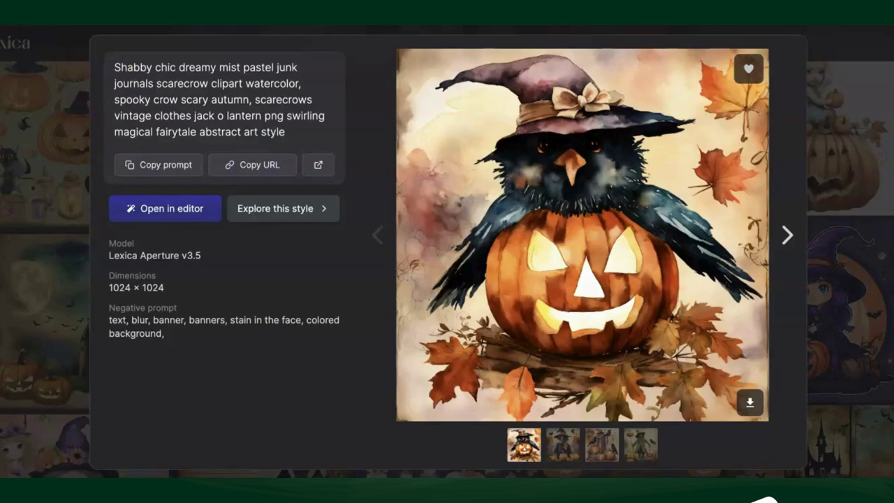
click(7, 44)
scroll(489, 157, up, 10)
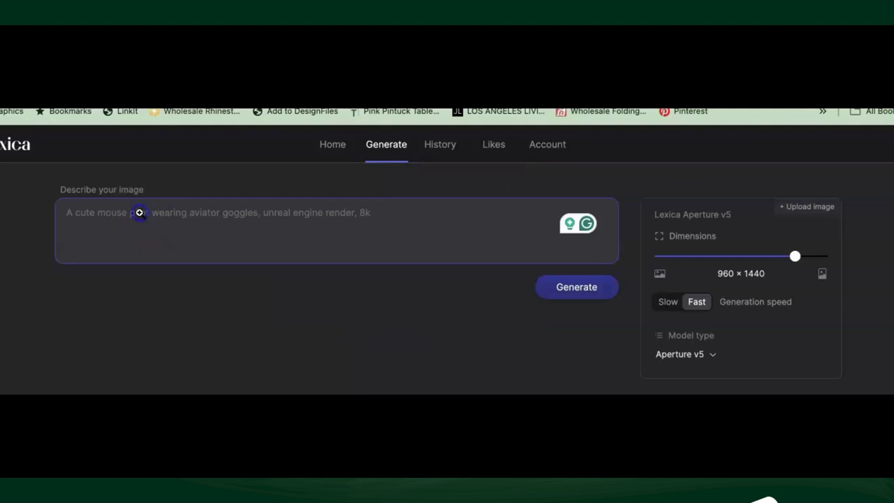
- Paste the image link into the Generate prompt, delete it, and return Home
key(ctrl+v)
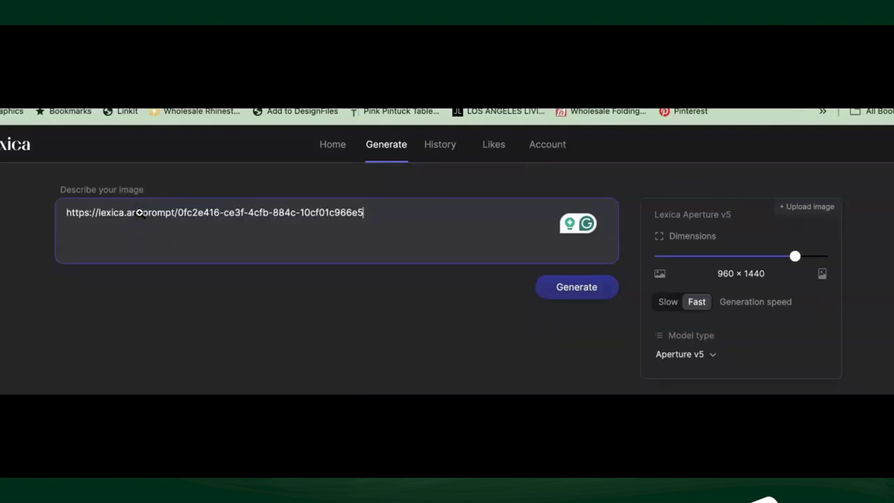
drag(364, 215, 60, 206)
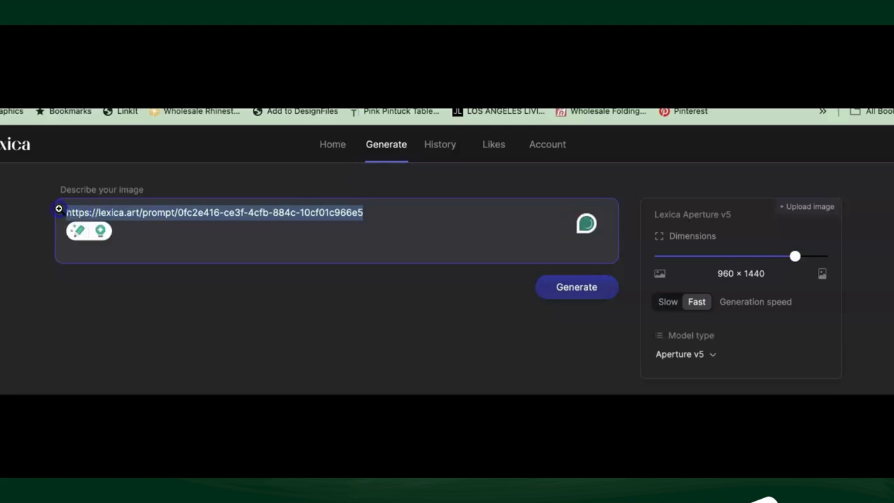
key(BackSpace)
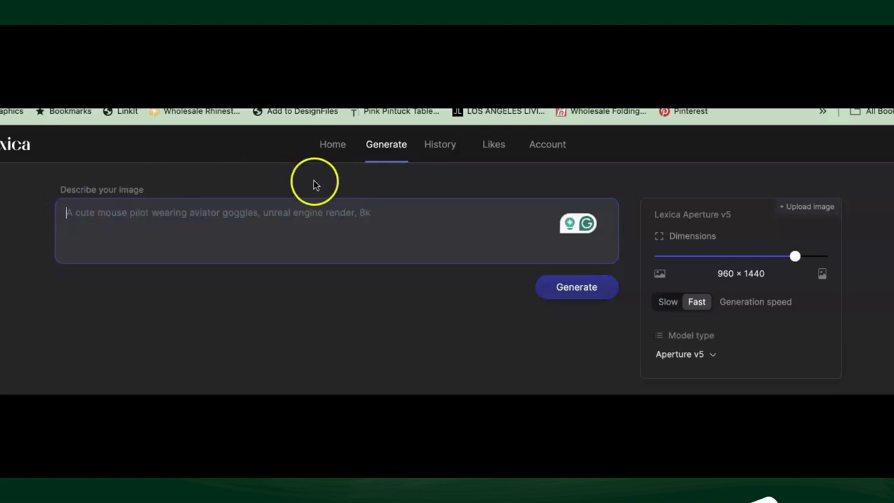
click(333, 146)
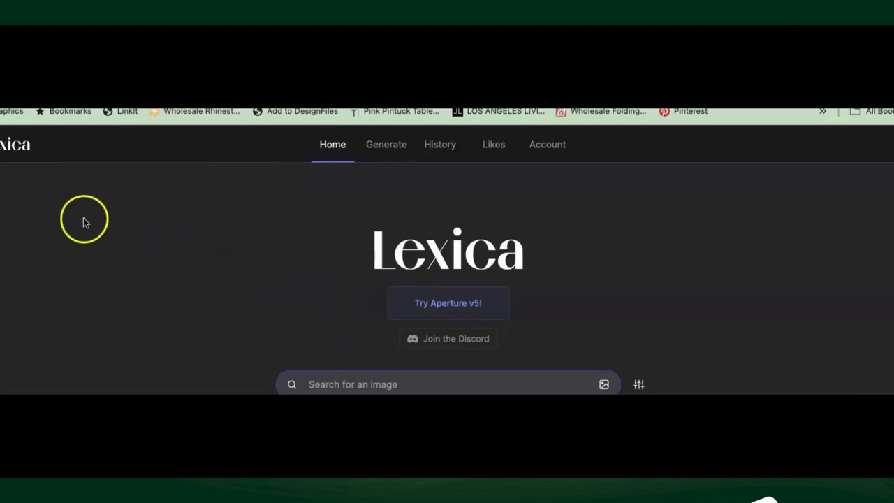
- Search 'halloween clipart' again from the Home page
text(hallowe)
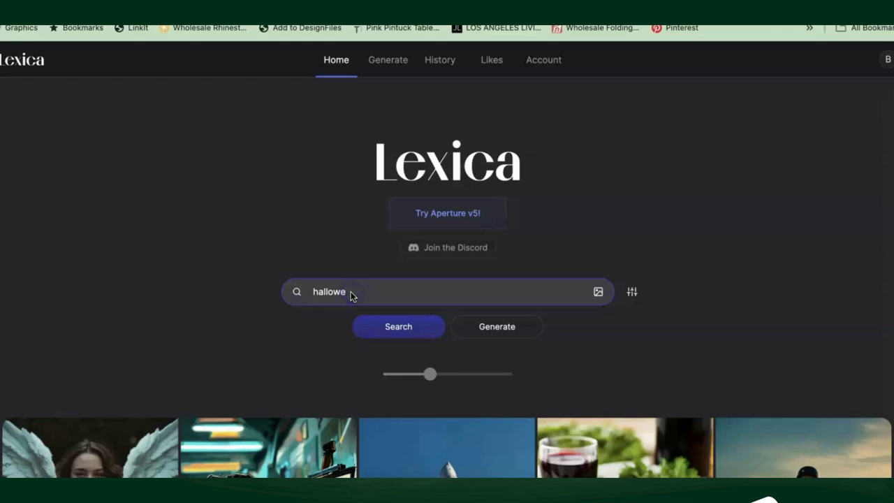
text(en clipart)
click(416, 330)
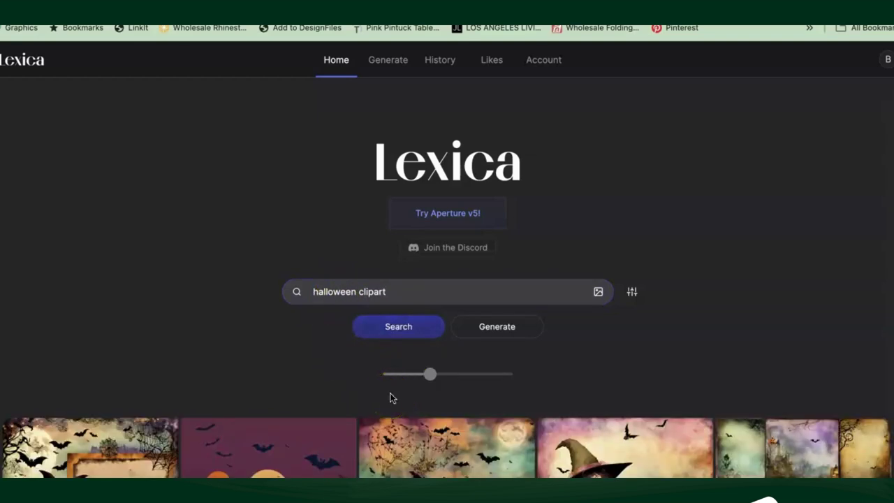
- Scroll the results and open the hooded skeleton-with-pumpkins image's details
scroll(389, 397, down, 9)
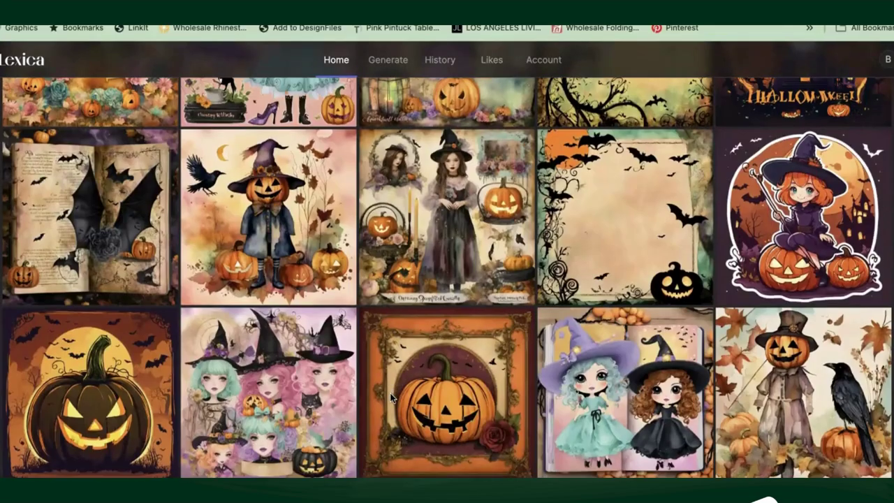
scroll(390, 393, down, 6)
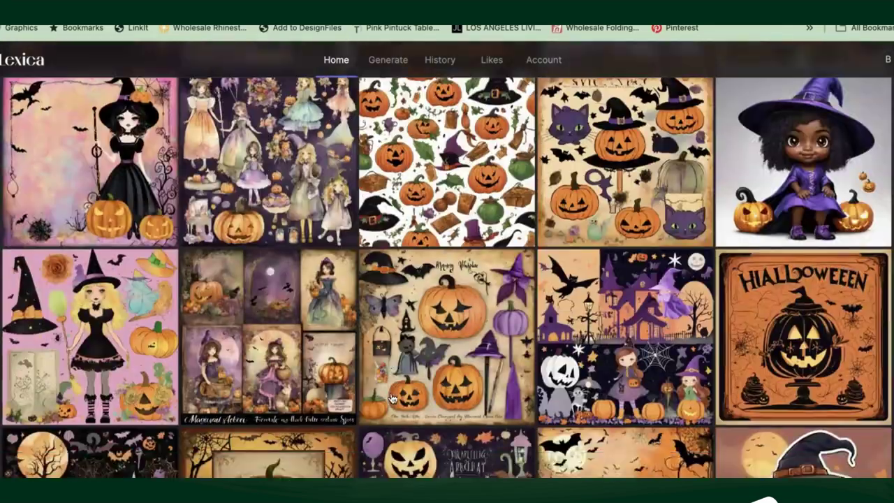
scroll(391, 398, down, 9)
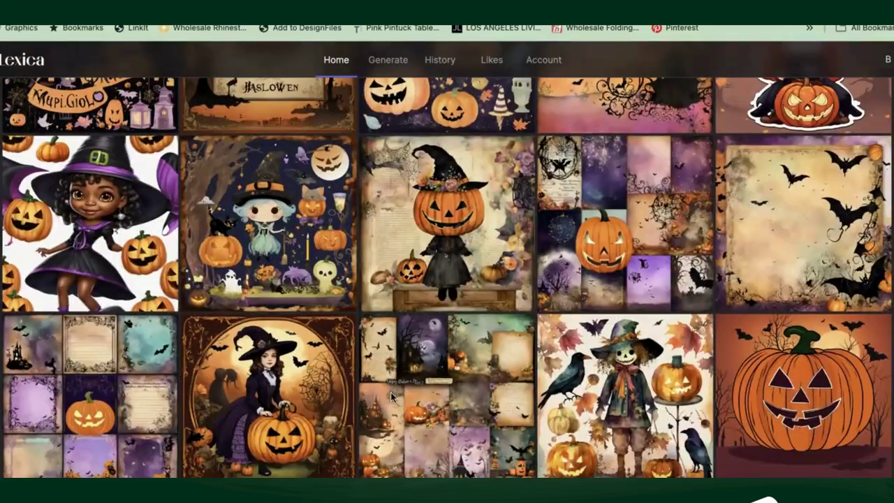
scroll(390, 392, down, 6)
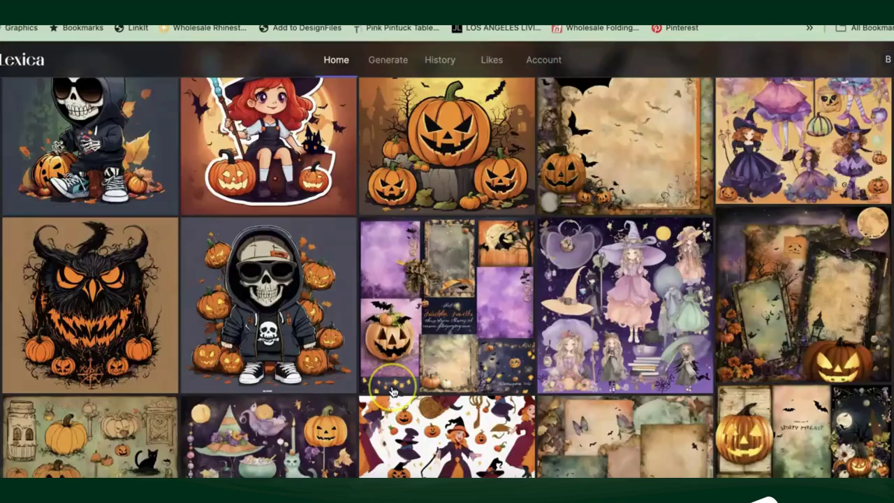
scroll(392, 391, up, 3)
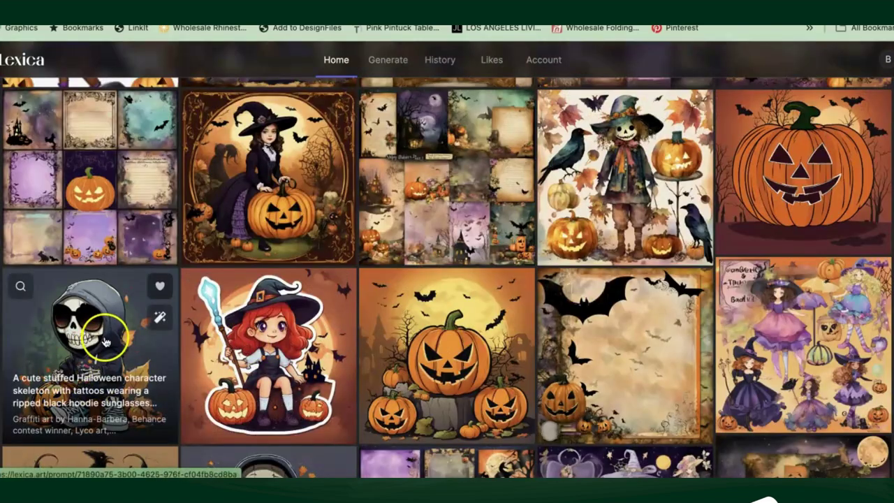
click(103, 339)
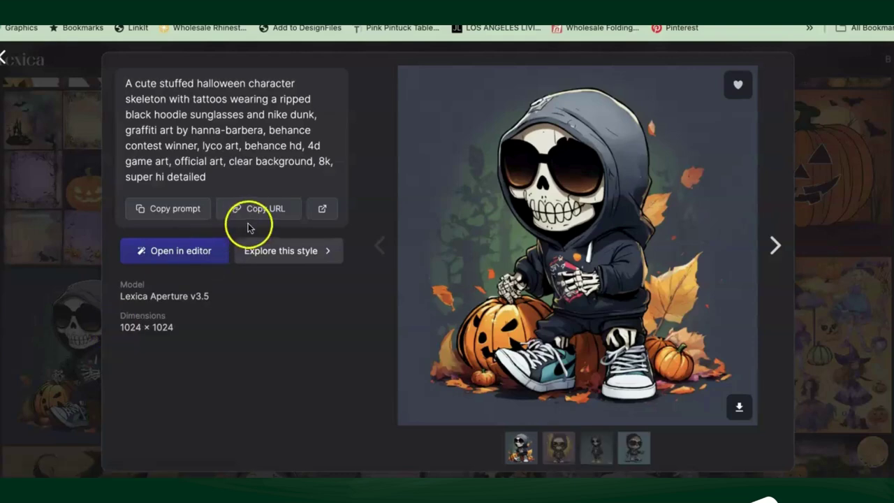
- Copy the hooded skeleton's prompt and close its detail view back to the gallery
click(188, 212)
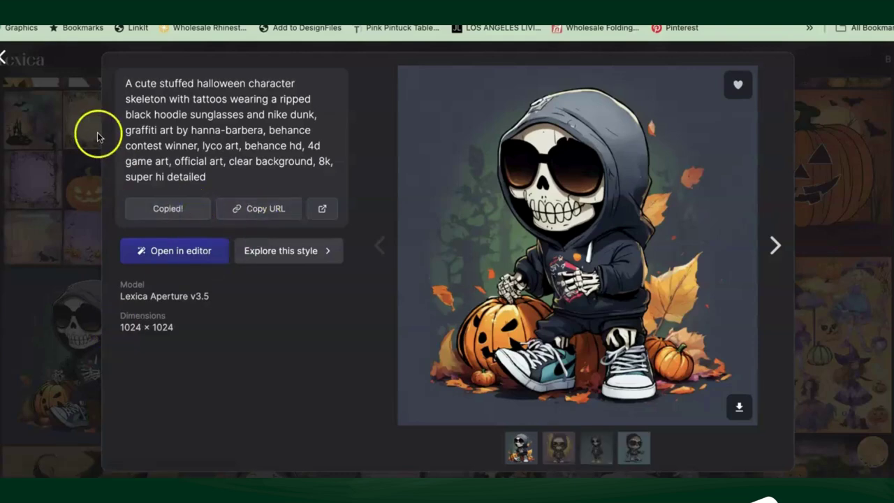
click(4, 60)
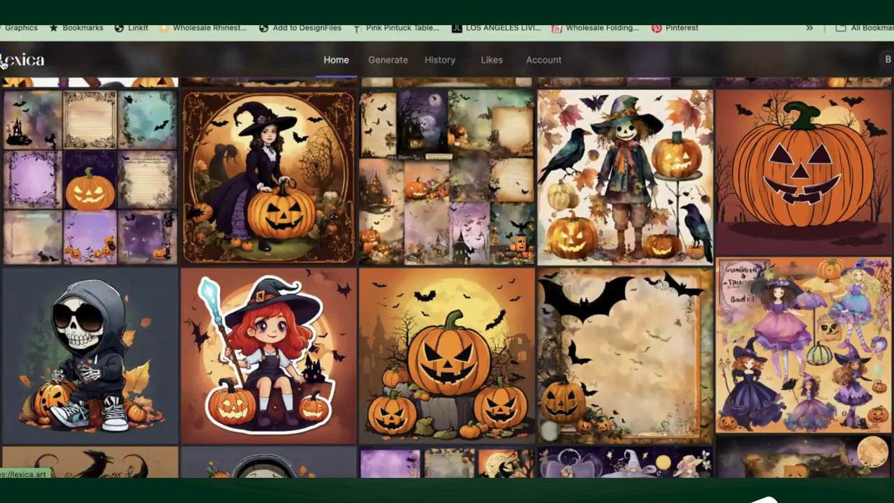
scroll(519, 202, down, 10)
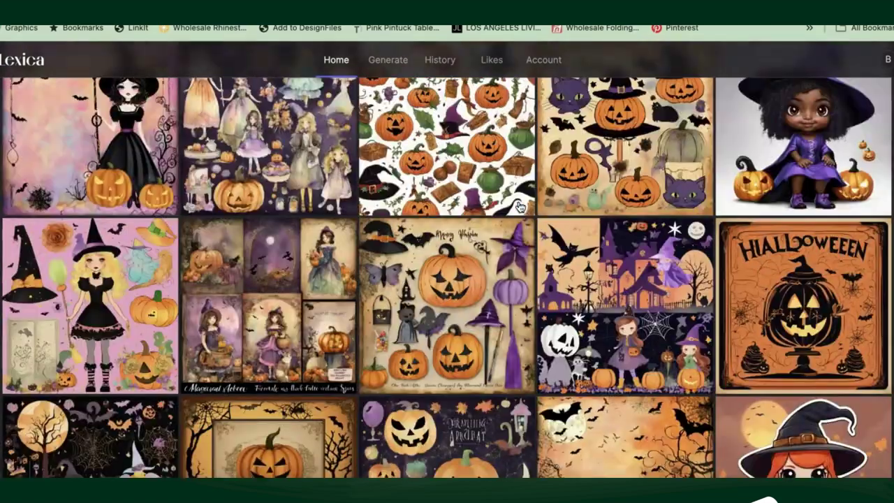
scroll(519, 206, up, 5)
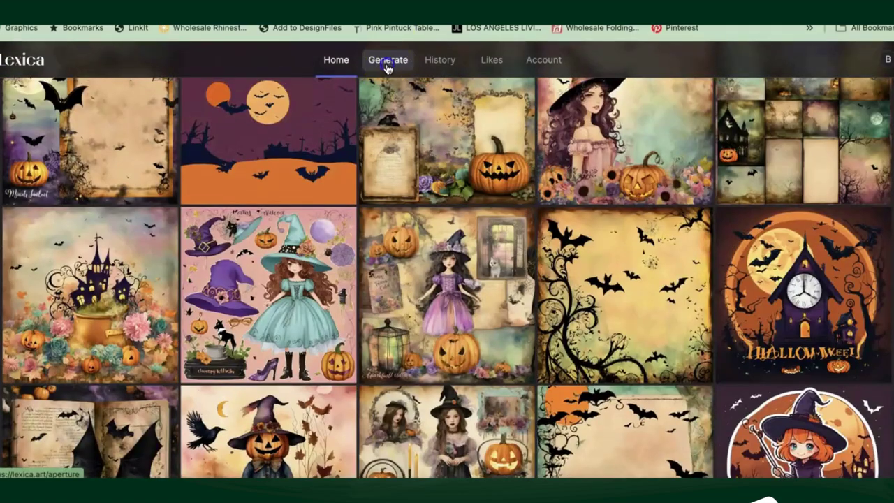
- Paste the skeleton prompt on the Generate page and generate four 960 × 1440 images
click(387, 63)
click(270, 122)
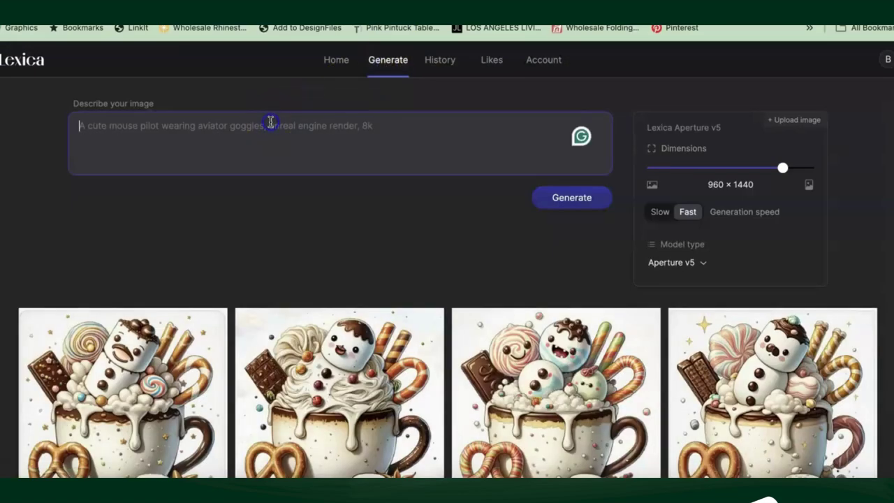
key(ctrl+v)
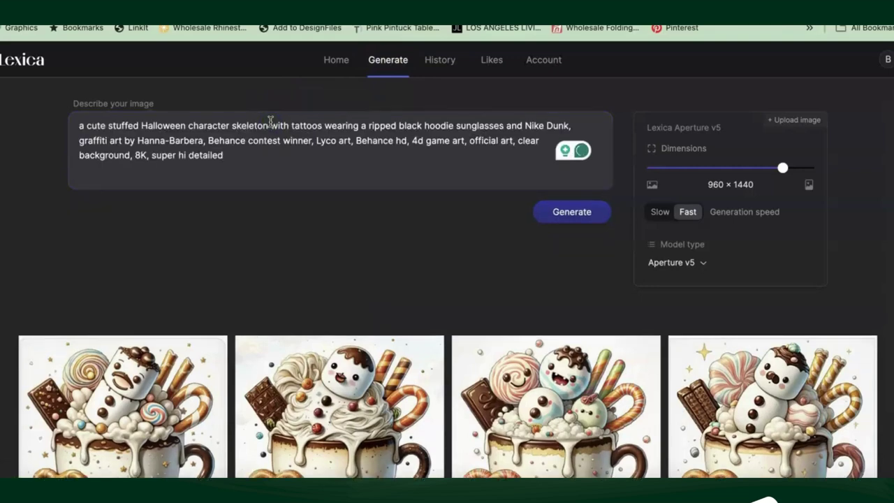
key(Return)
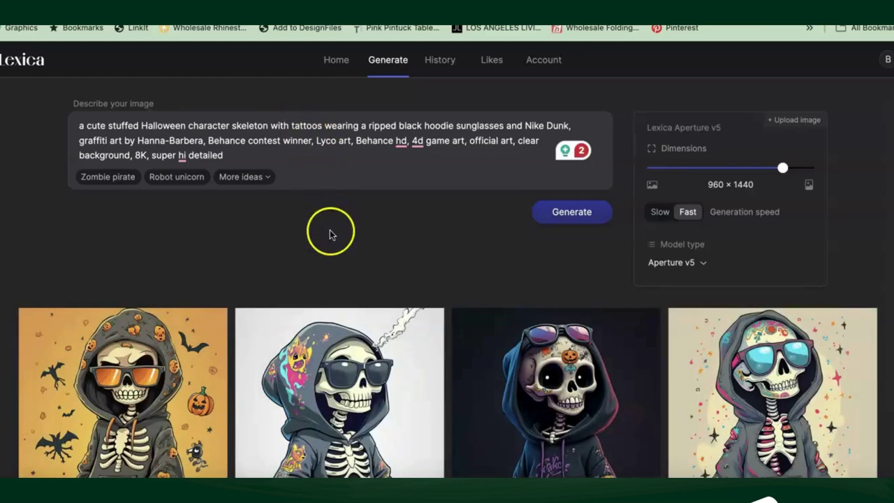
scroll(330, 230, down, 2)
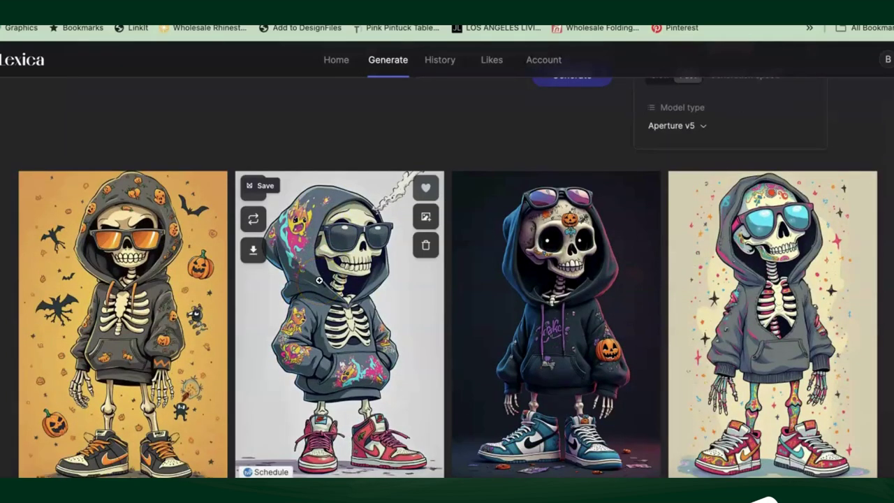
click(342, 286)
scroll(358, 308, up, 2)
click(346, 220)
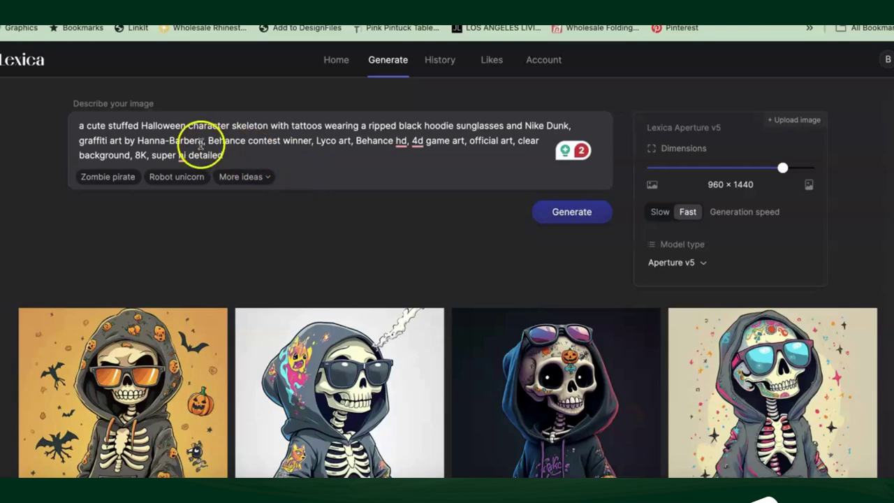
- Insert 'whimsical traditional color' before 'Halloween' in the prompt and generate again
click(140, 127)
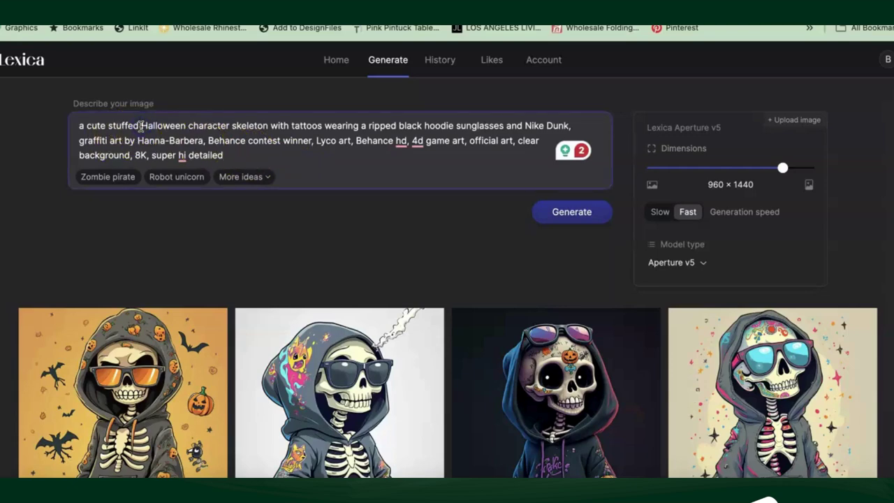
text(whim)
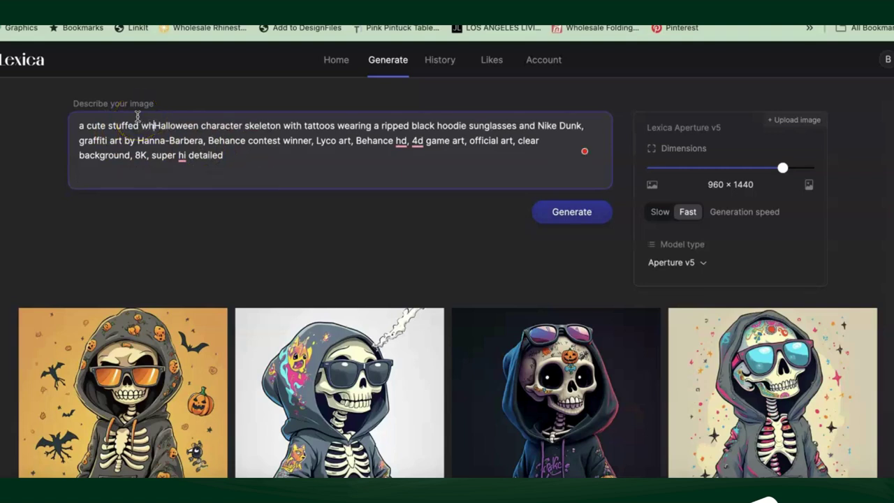
text(sical)
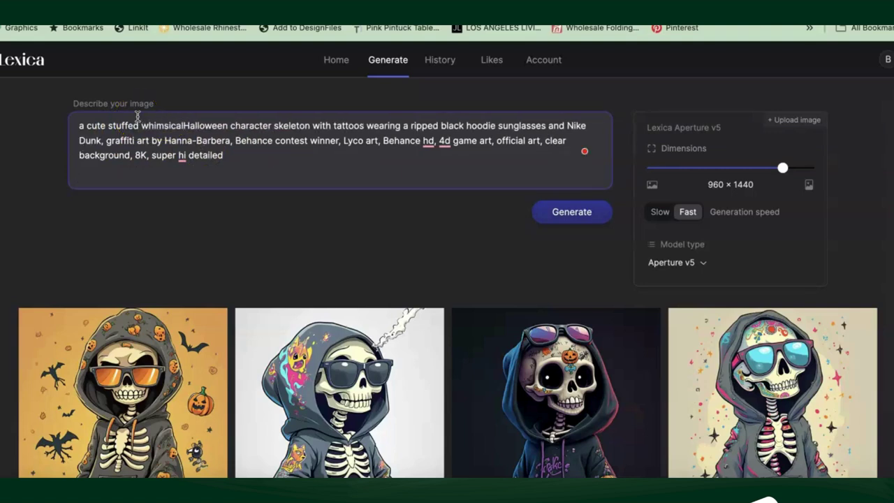
text( tradi)
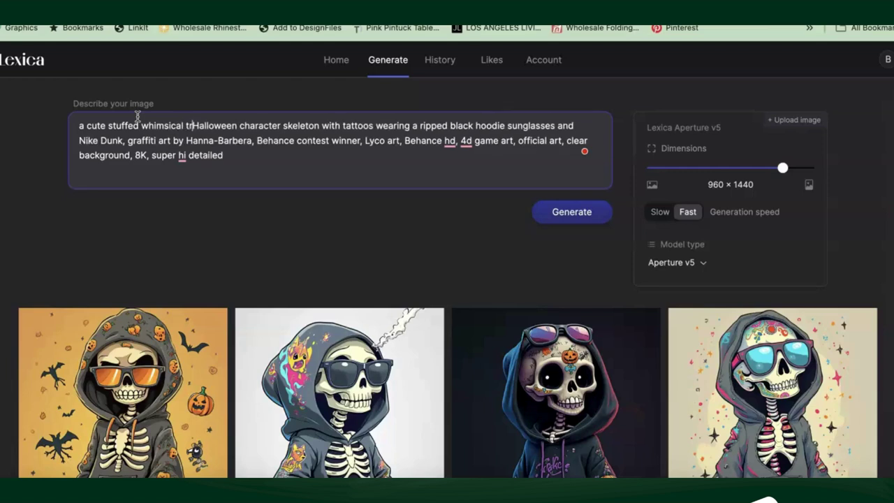
text(tiona)
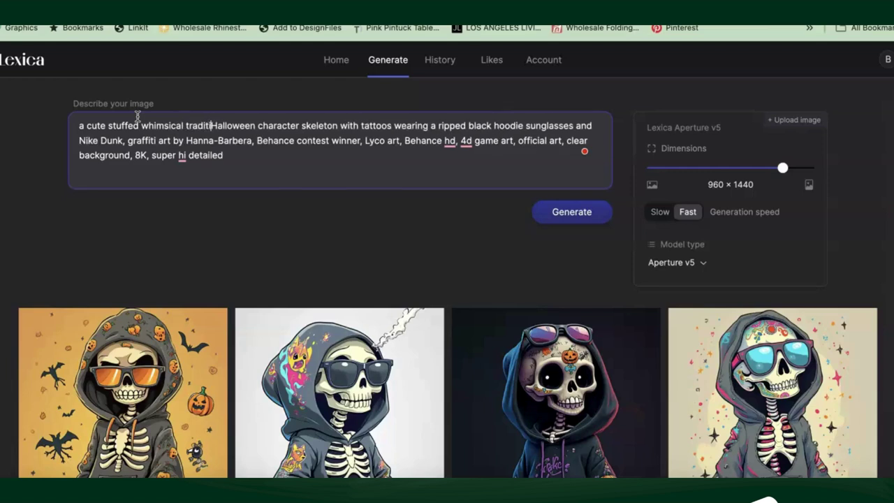
text(ll colo)
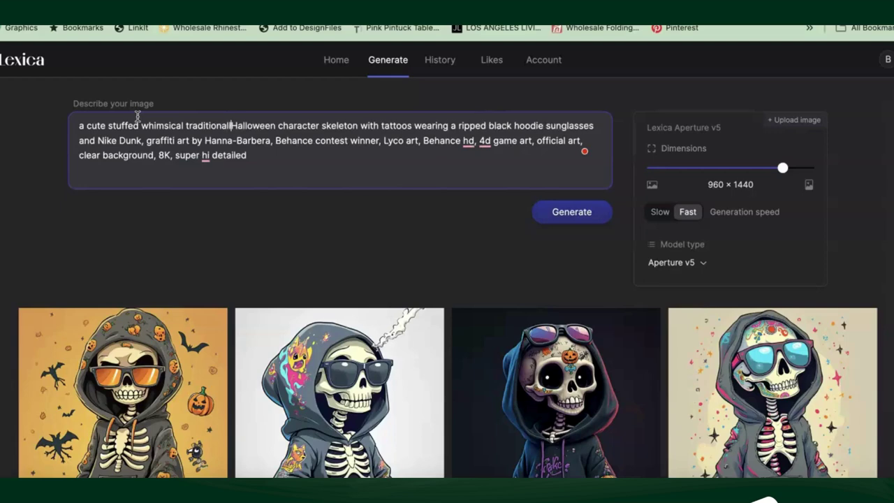
text(r)
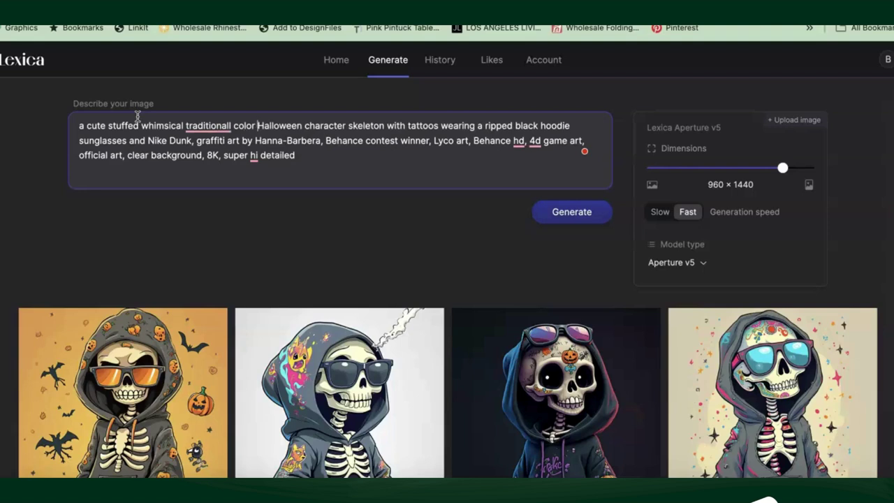
mouse_move(226, 124)
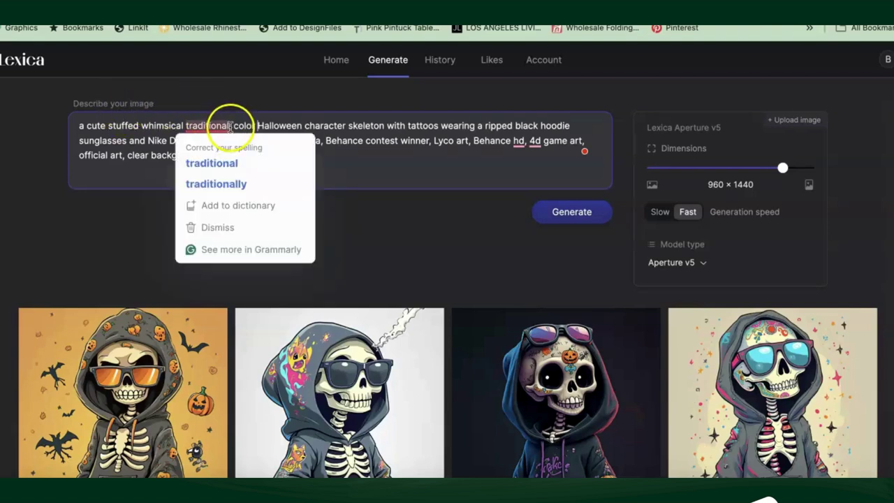
click(224, 163)
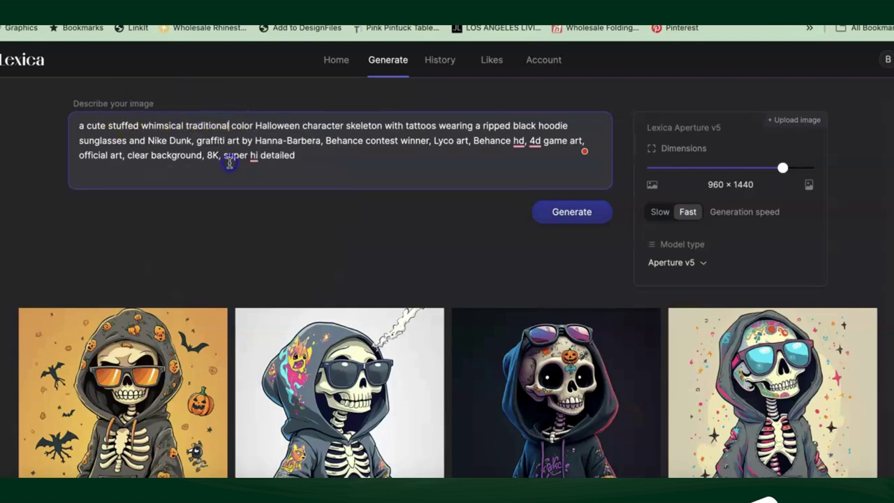
click(555, 214)
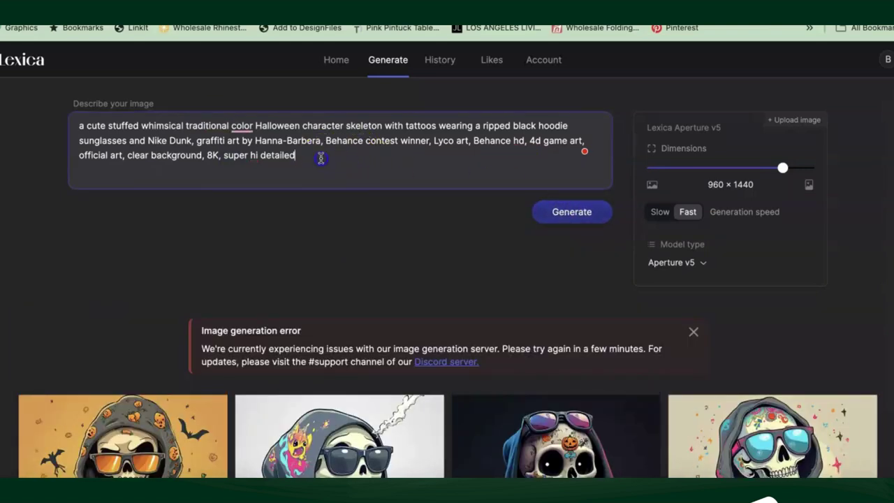
- Clear the prompt, dismiss the error banner, paste the edited prompt back and generate
drag(319, 157, 75, 127)
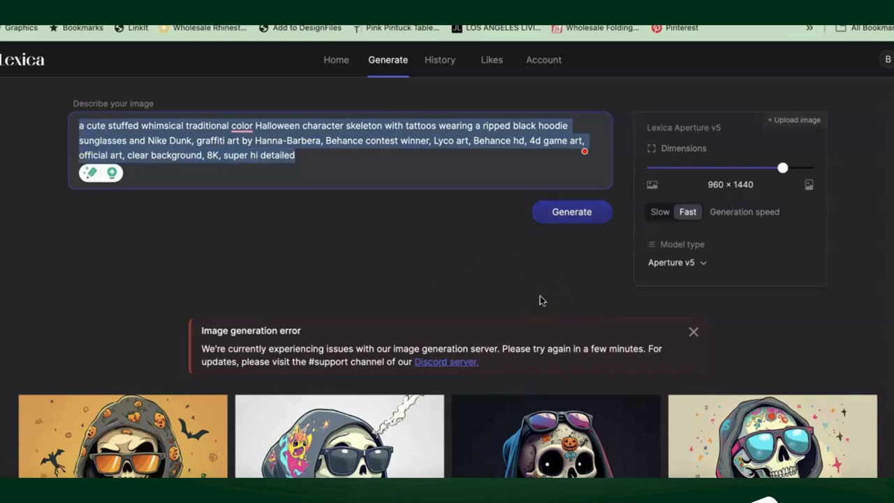
key(BackSpace)
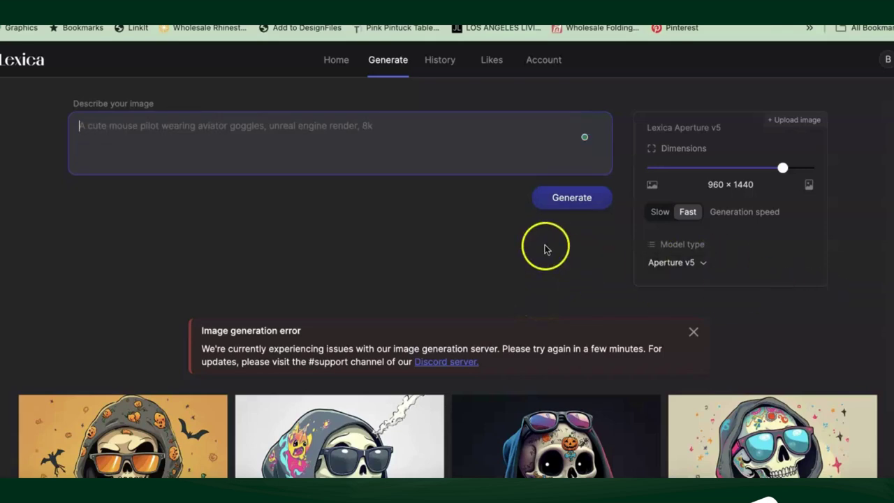
click(693, 331)
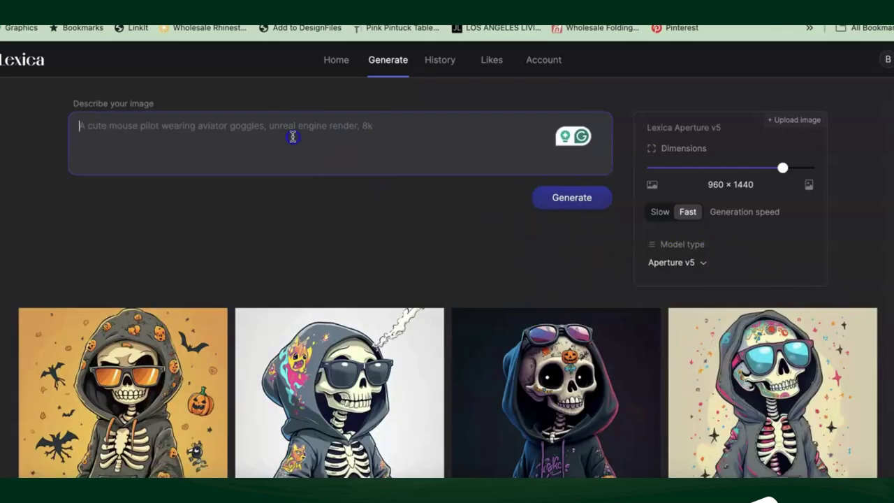
key(ctrl+v)
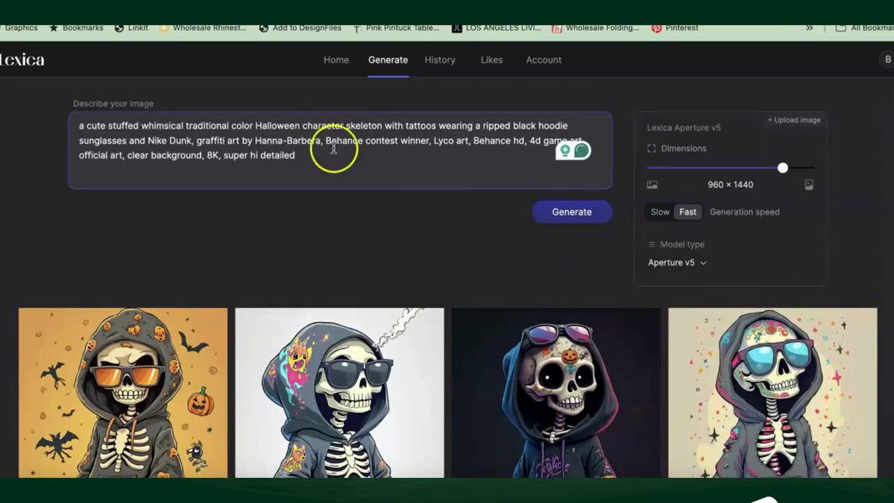
click(573, 222)
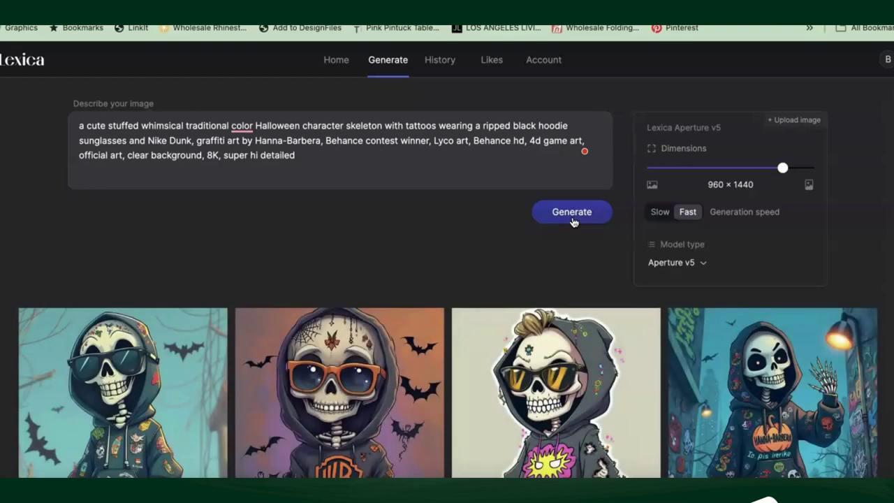
scroll(455, 333, down, 2)
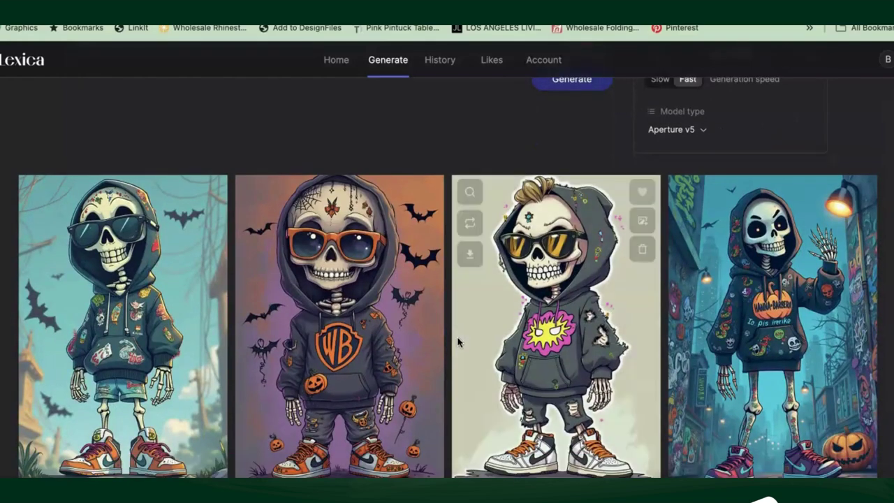
click(454, 349)
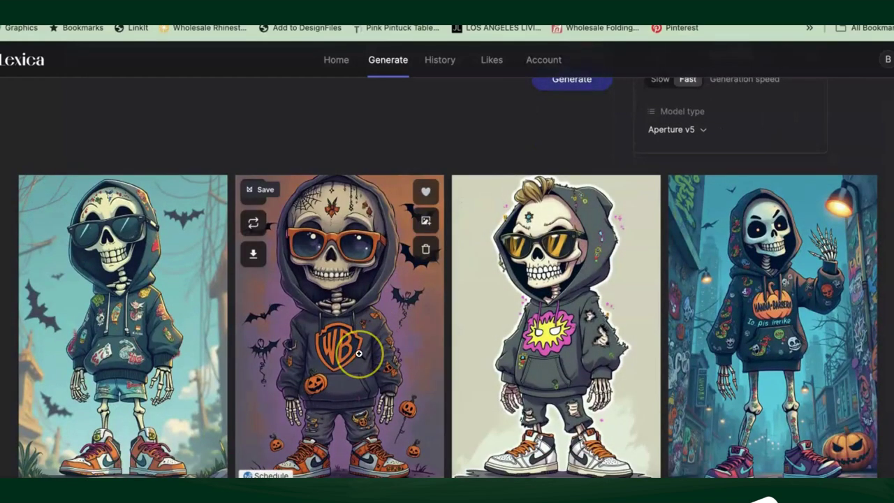
click(586, 328)
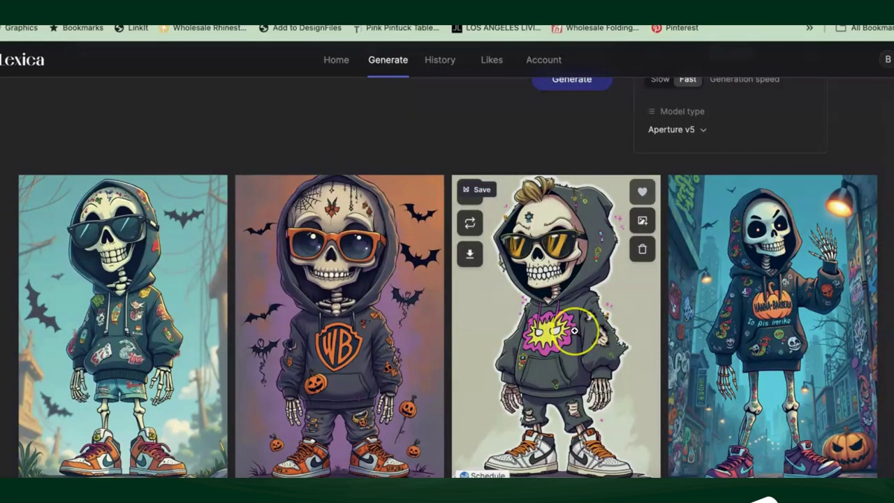
scroll(574, 330, down, 1)
scroll(572, 330, down, 1)
scroll(600, 328, up, 2)
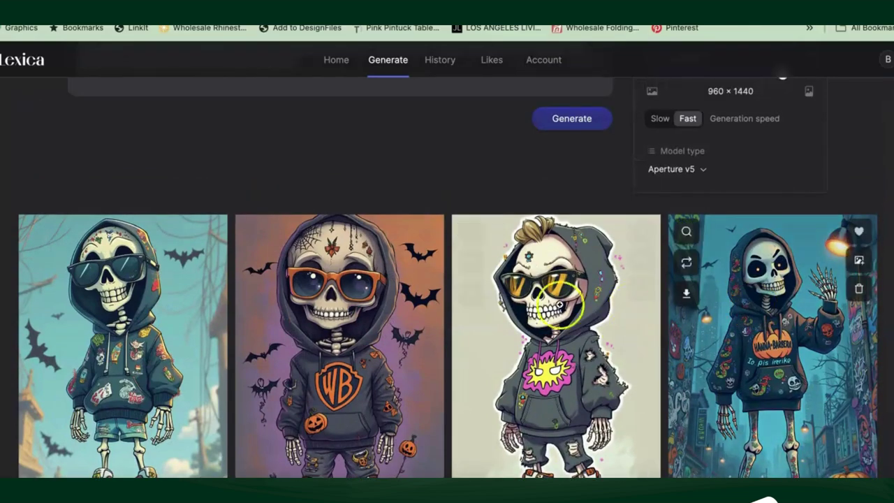
scroll(521, 314, down, 5)
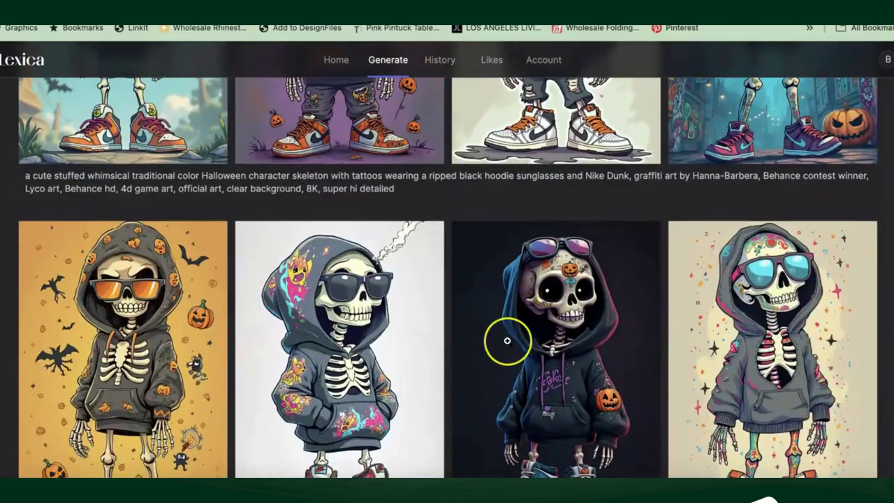
scroll(507, 340, down, 1)
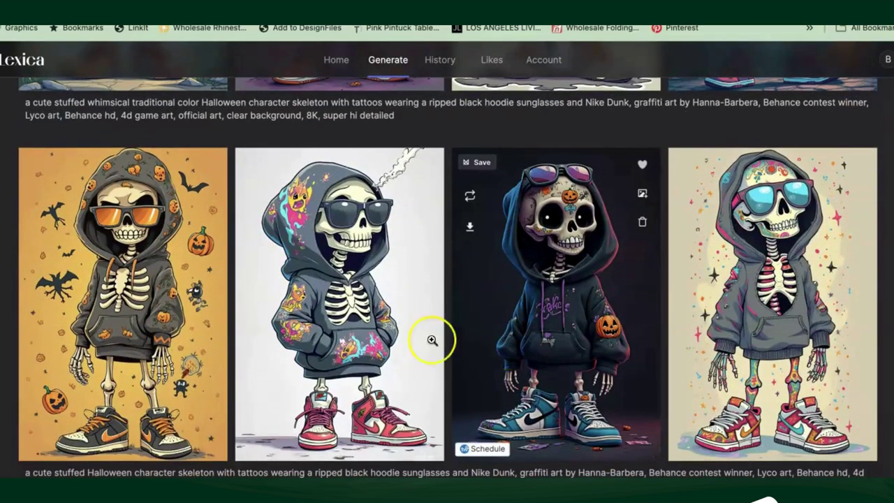
scroll(576, 275, up, 4)
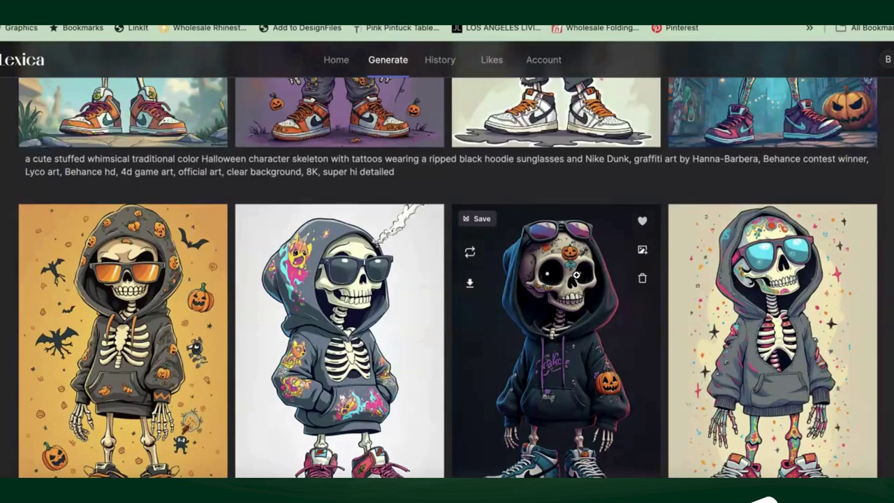
scroll(576, 275, down, 3)
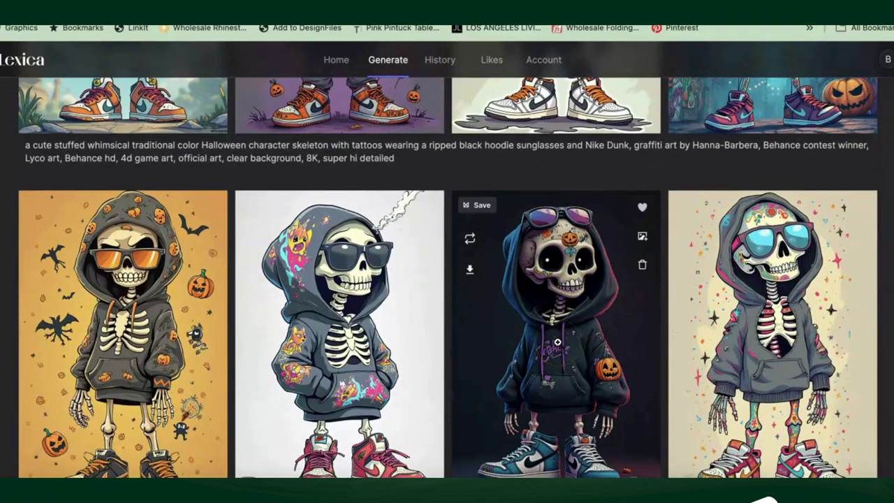
click(470, 242)
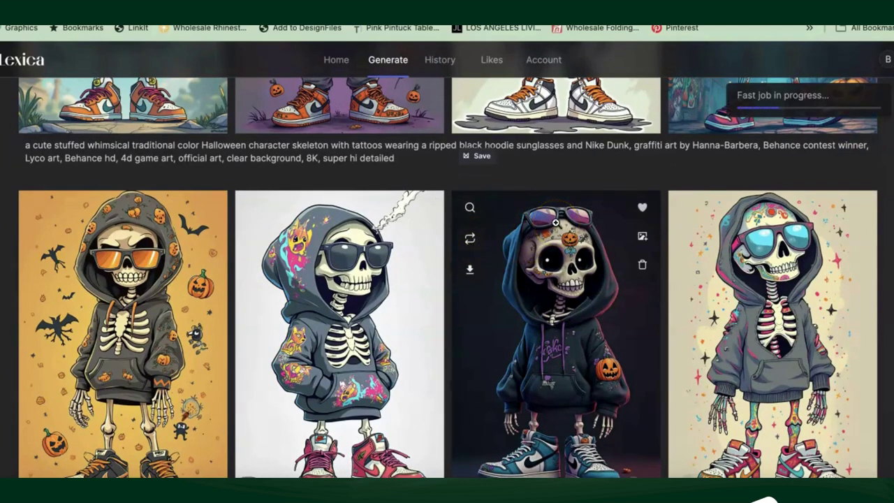
- Generate variations of the dark-background hooded skeleton in sunglasses and sneakers
scroll(555, 224, up, 4)
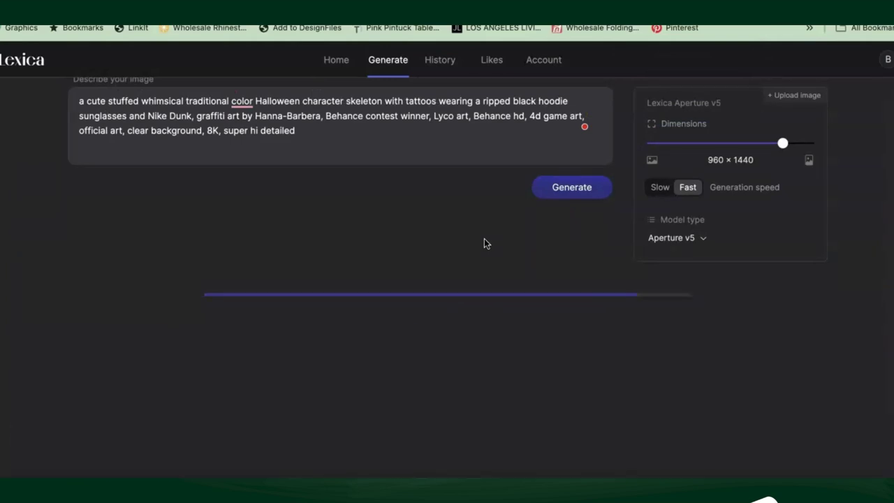
click(459, 282)
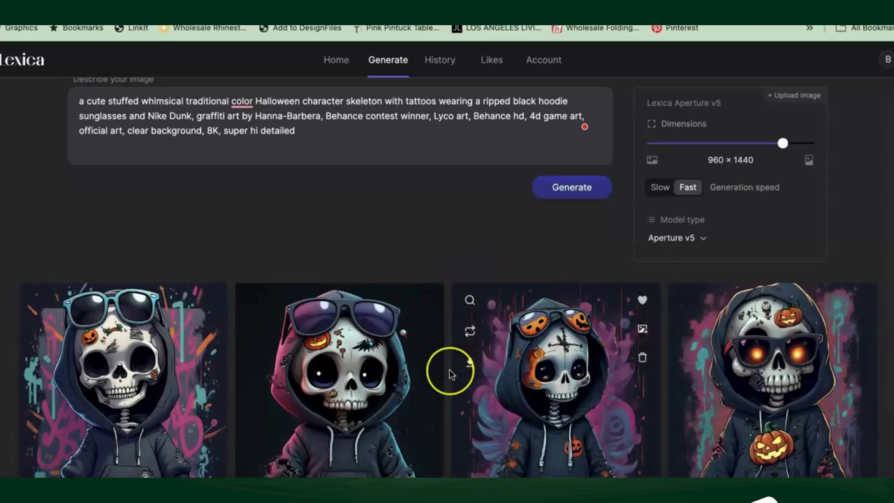
scroll(451, 370, down, 3)
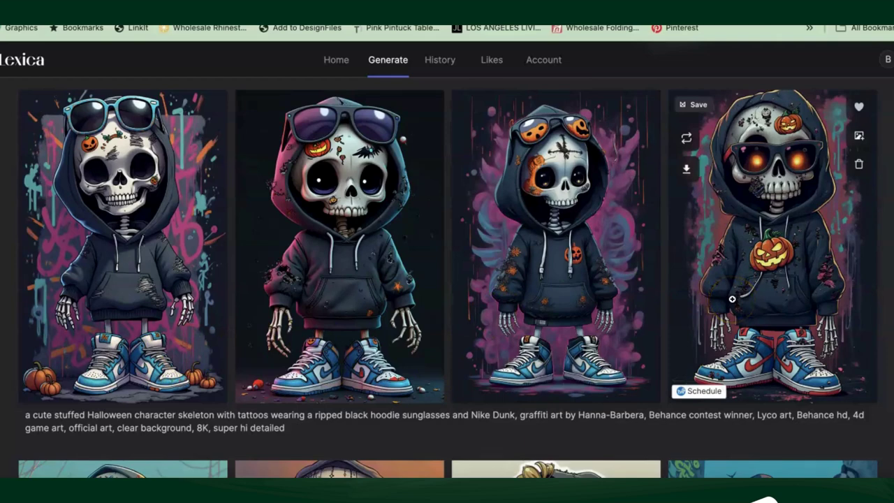
- Preview the third skeleton variation with pumpkin sunglasses and pink wings, then like it
click(566, 318)
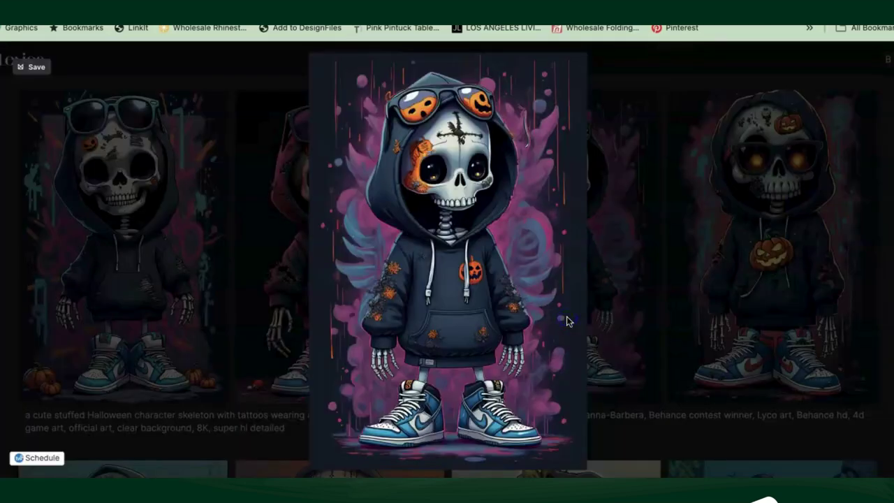
click(602, 305)
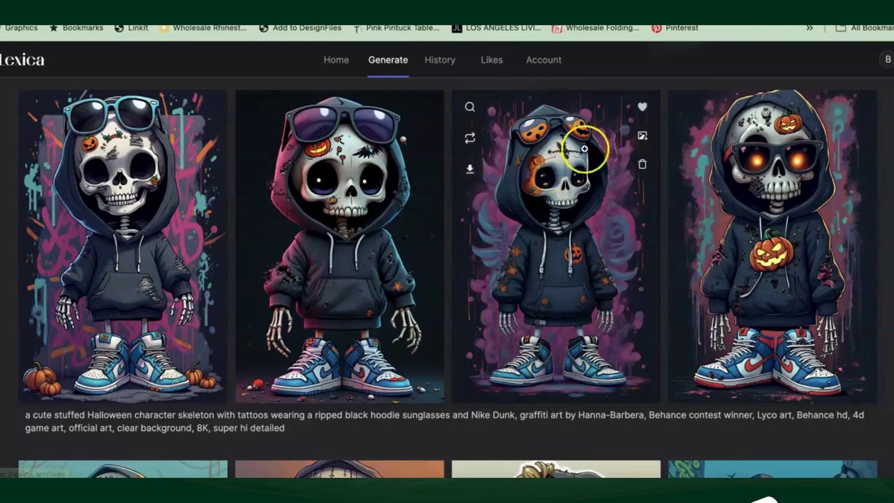
click(641, 106)
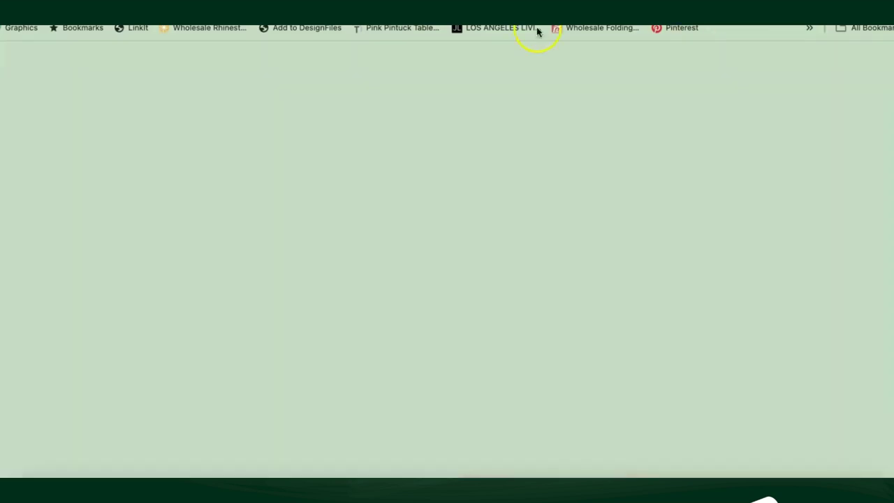
- Go to the Pinterest site from the browser address bar
key(ctrl+l)
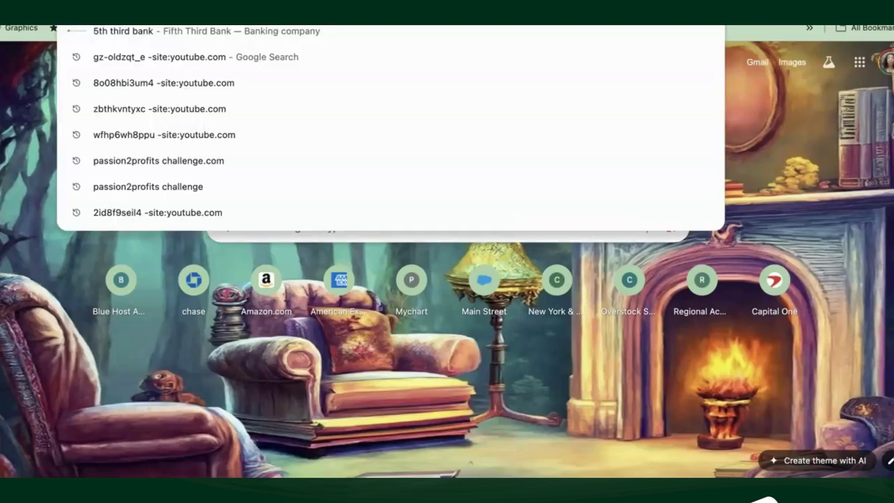
text(pinteres)
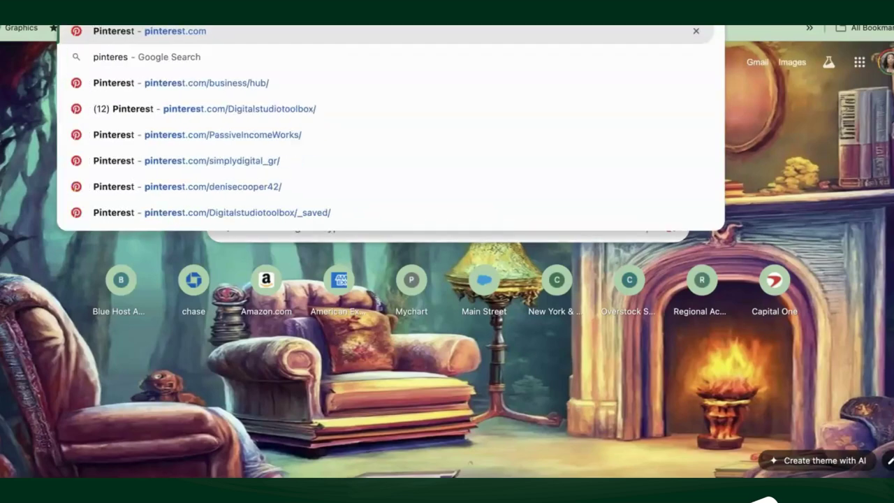
text(t)
key(Return)
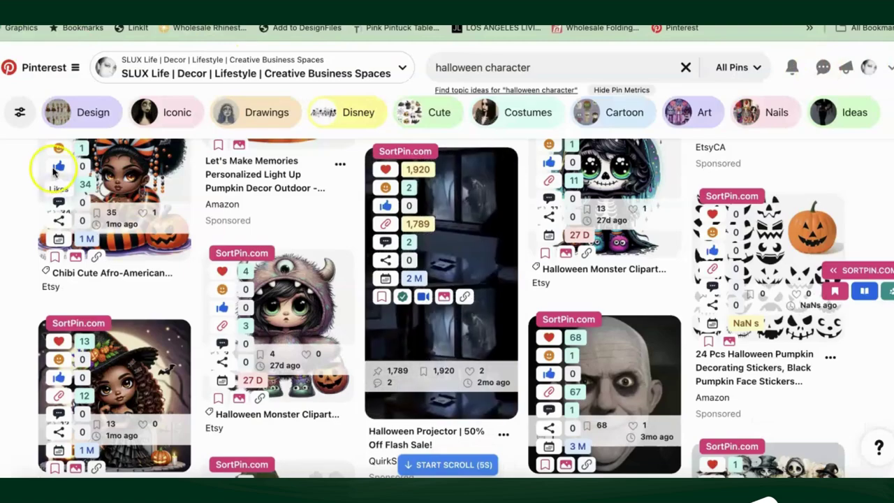
- Browse the pin feed, open the Temu diamond painting pin and dismiss its sold-out warning
mouse_move(334, 278)
scroll(471, 309, down, 5)
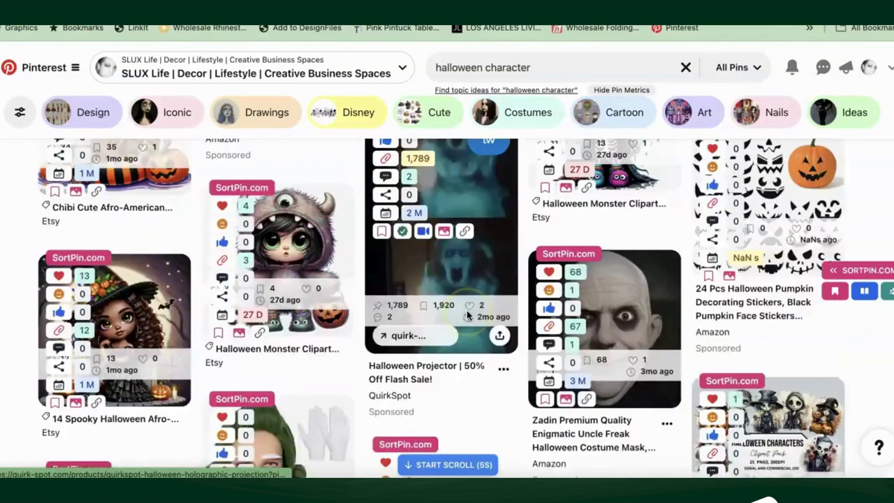
scroll(468, 315, down, 3)
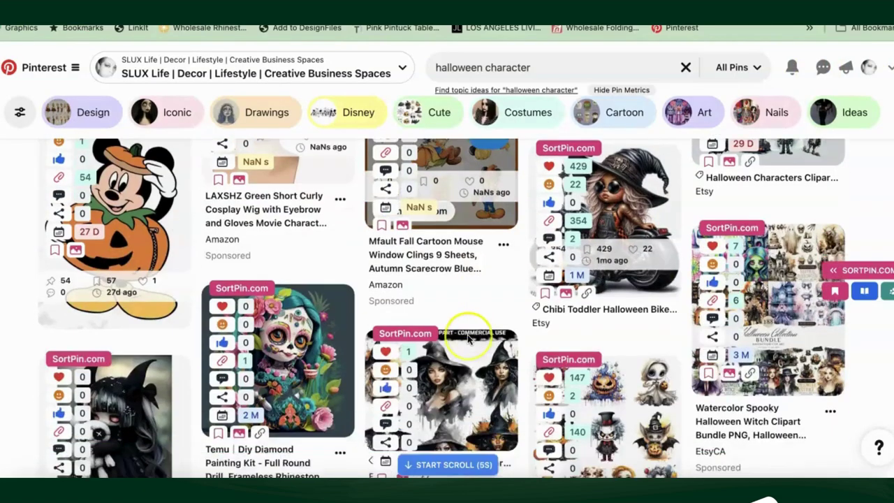
scroll(469, 328, down, 1)
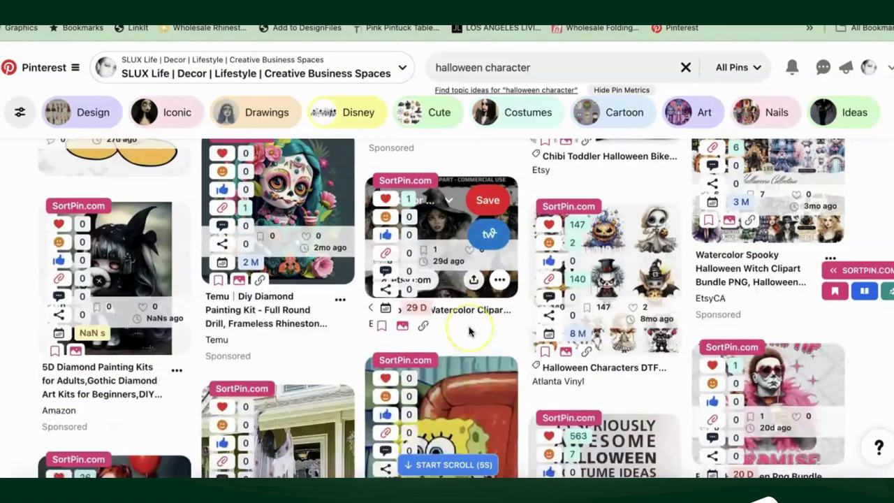
scroll(320, 269, up, 2)
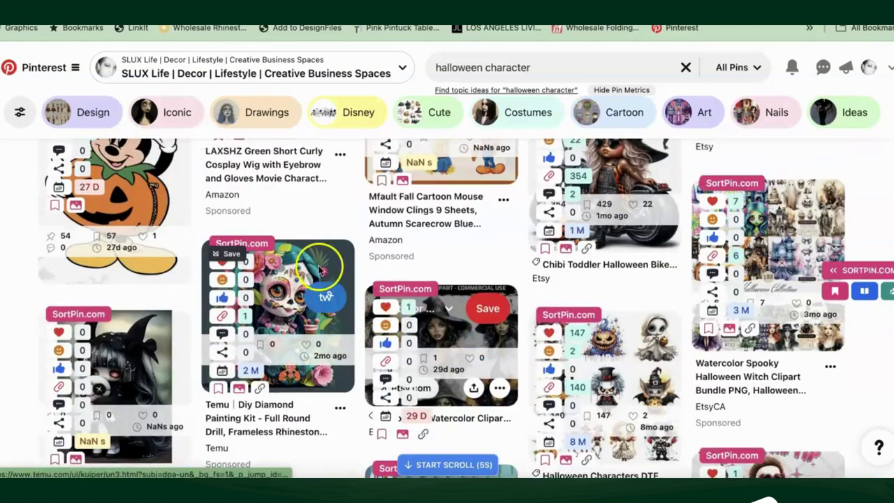
click(288, 300)
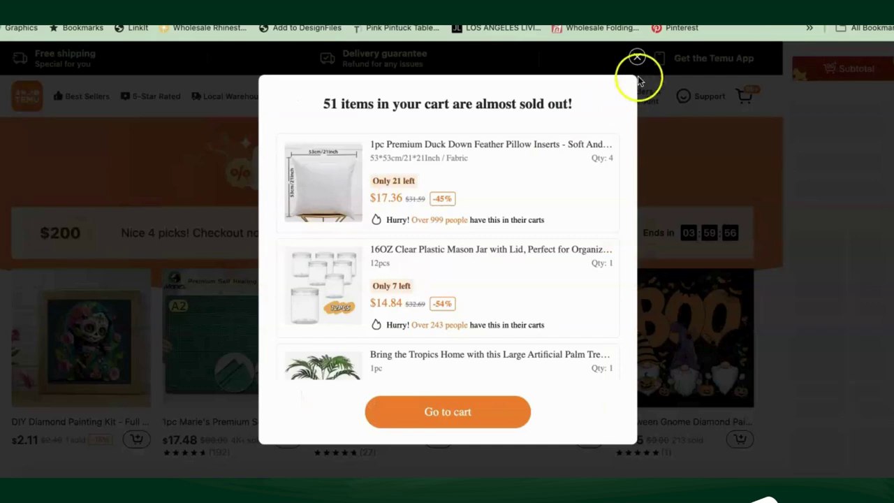
click(631, 60)
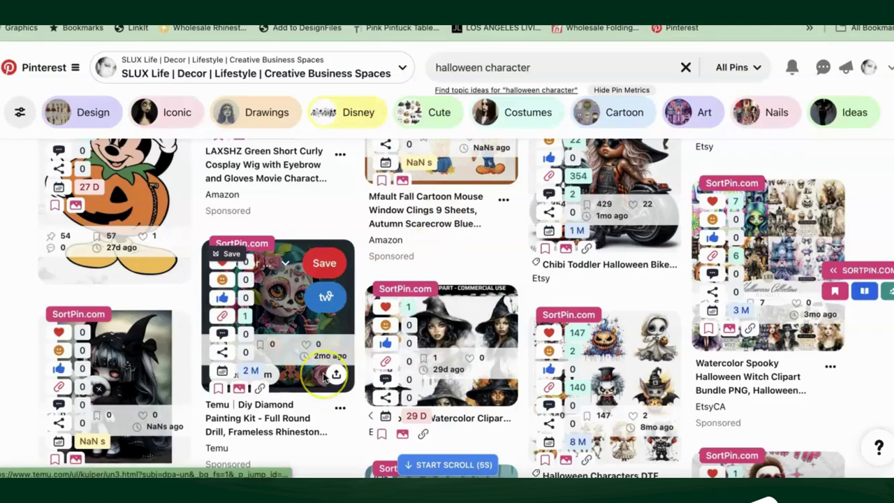
- Scroll through the 'halloween character' pins of costumes, skeleton stickers and character clipart
scroll(324, 377, down, 4)
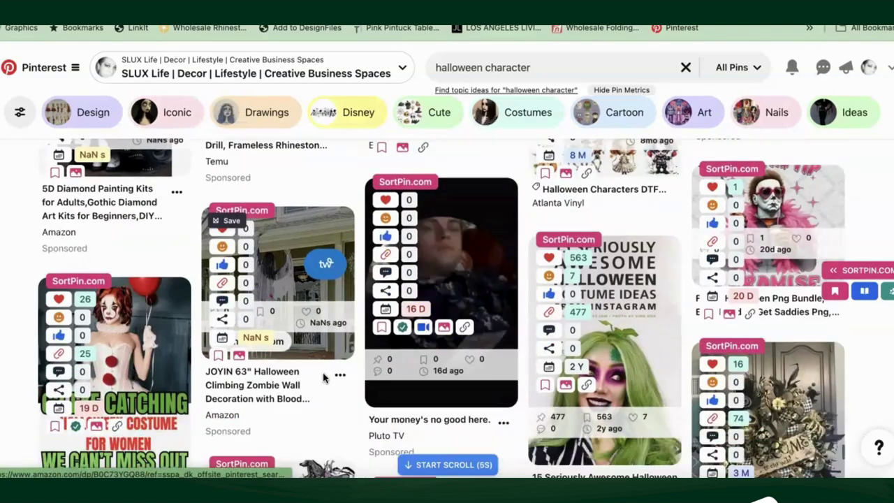
scroll(324, 377, down, 4)
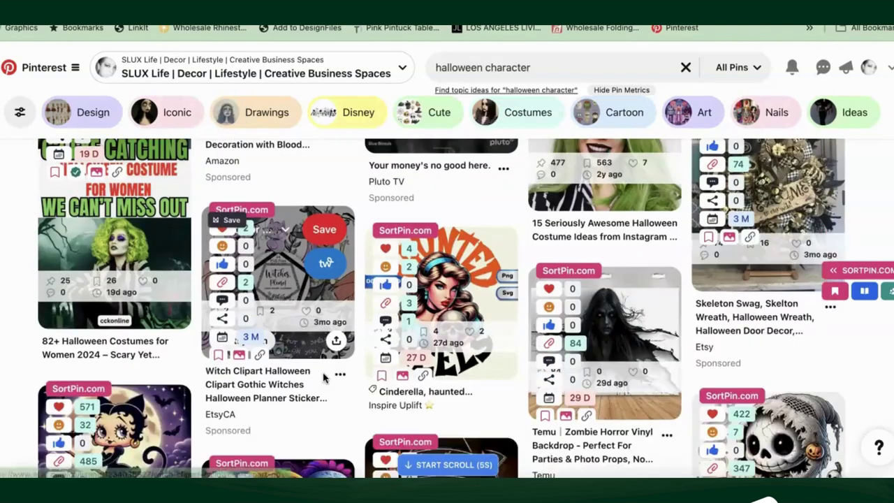
scroll(323, 377, down, 3)
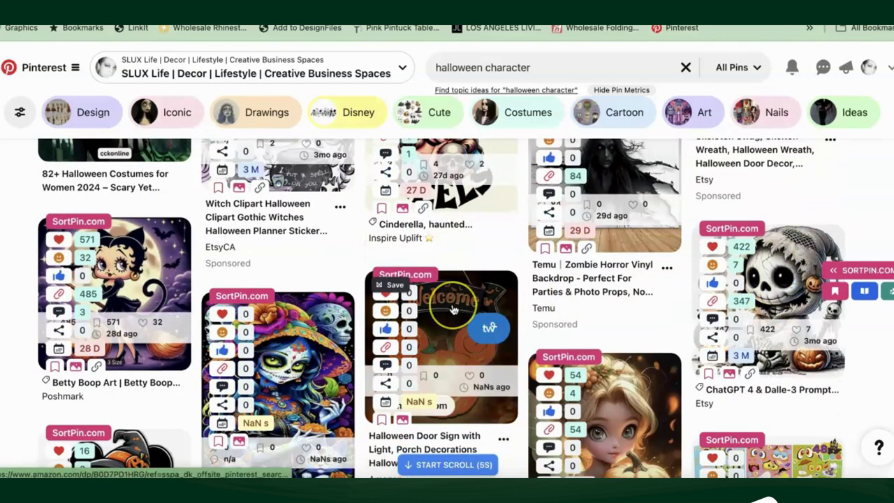
scroll(452, 310, down, 2)
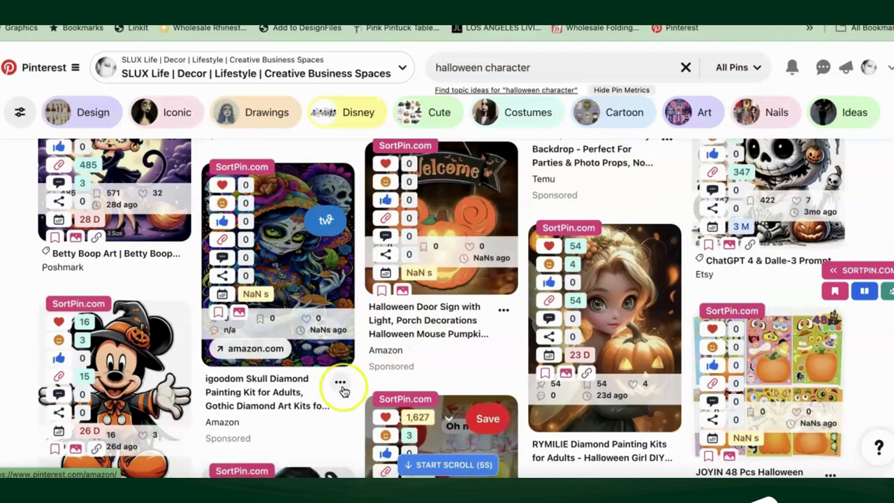
scroll(342, 391, down, 5)
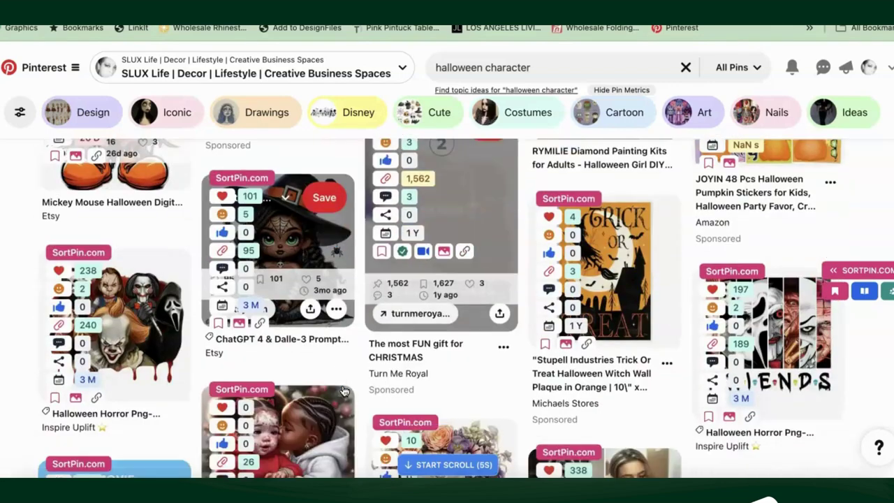
scroll(343, 391, down, 1)
scroll(343, 391, down, 4)
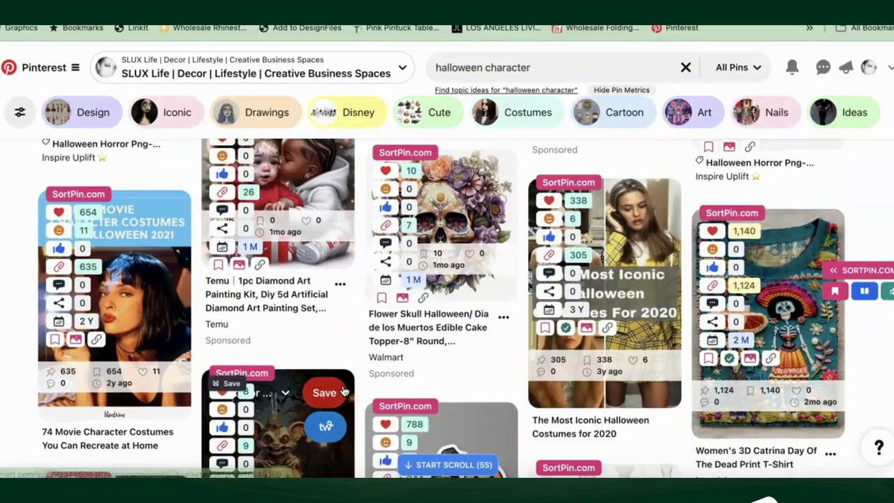
scroll(344, 391, down, 3)
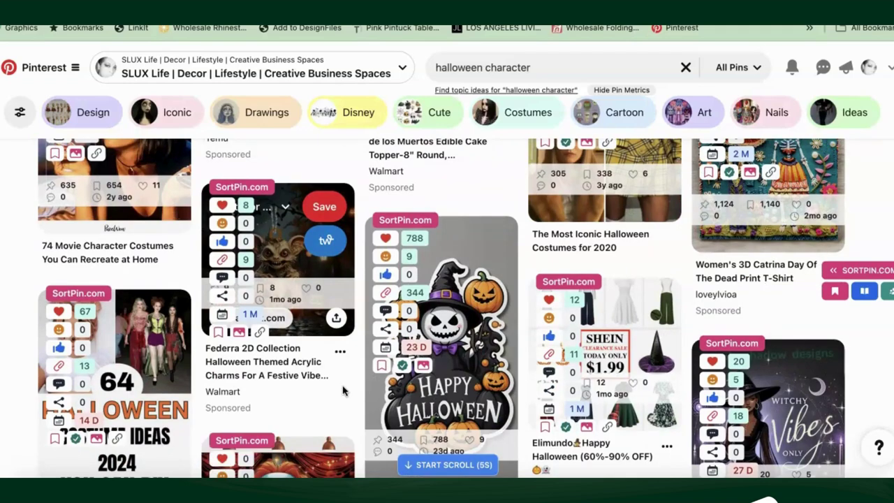
scroll(342, 401, down, 3)
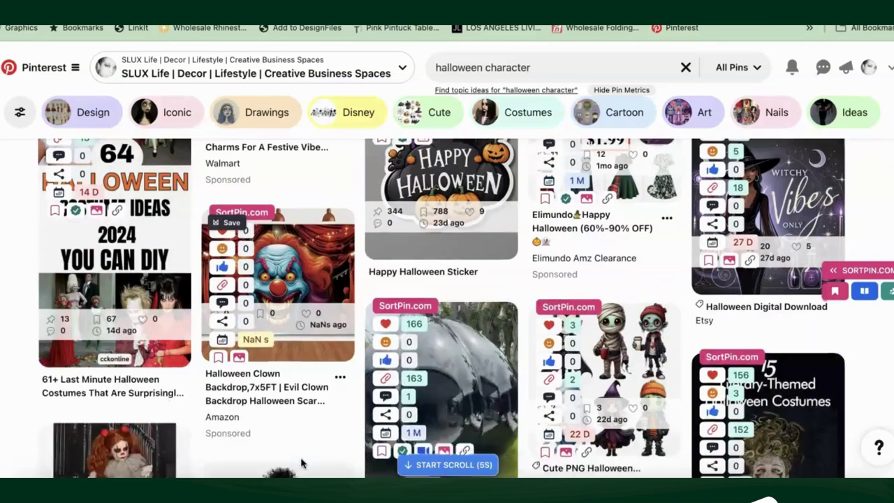
scroll(302, 463, down, 4)
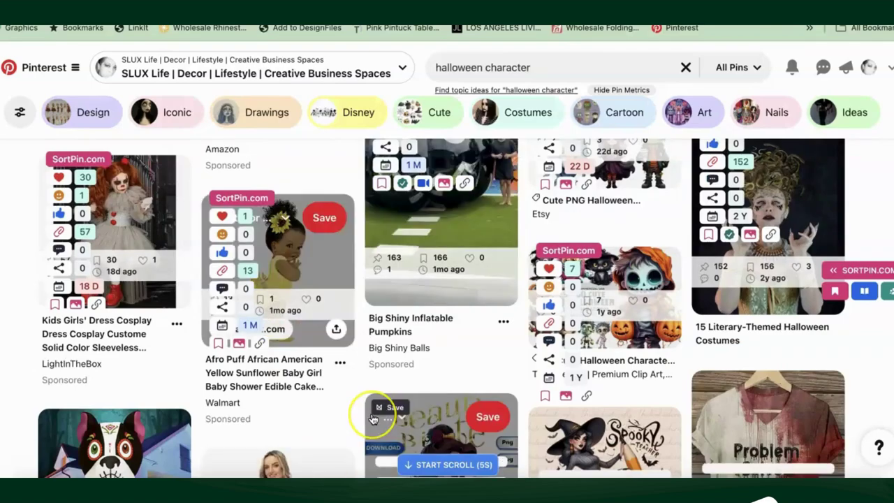
scroll(373, 417, down, 3)
scroll(370, 408, up, 4)
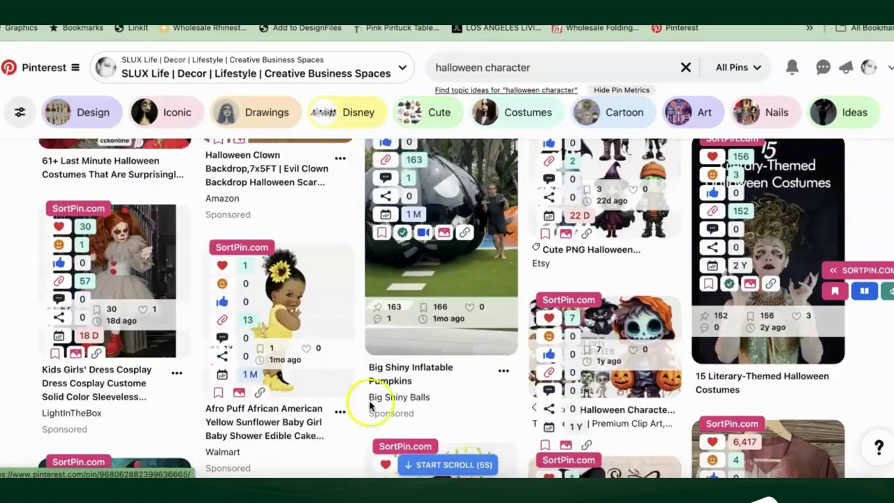
scroll(370, 405, up, 1)
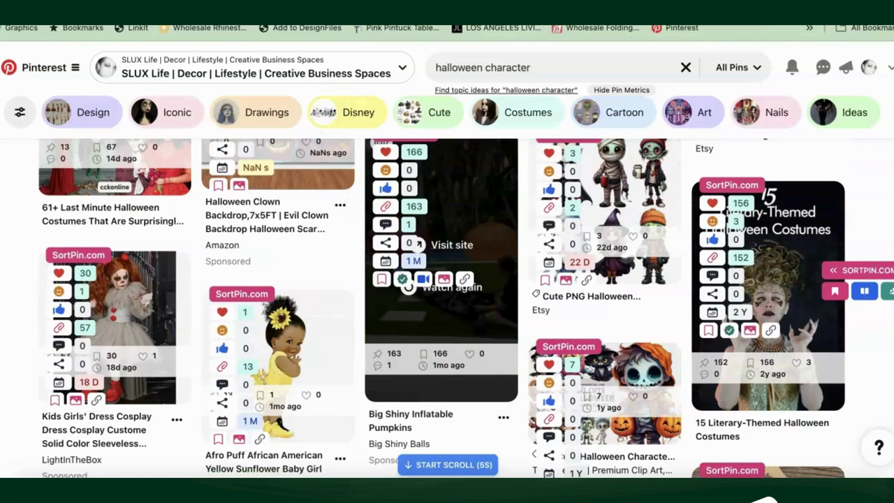
- Go to Google from the browser address bar
key(super+l)
text(google)
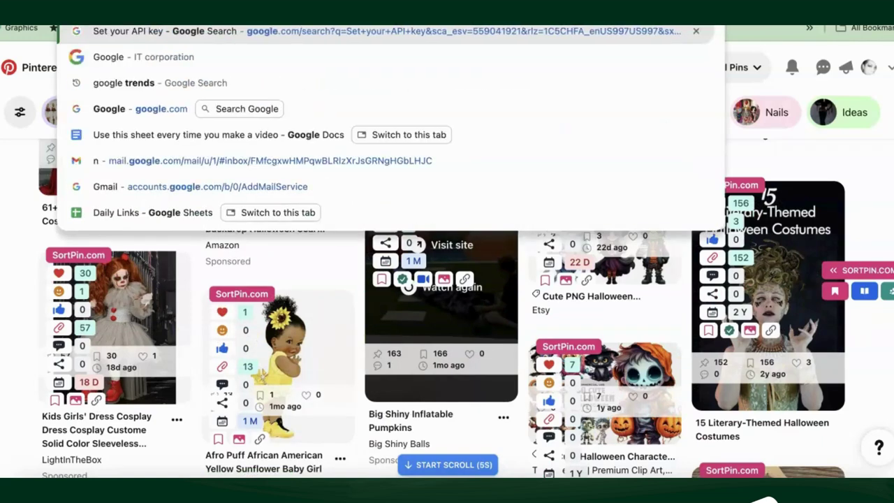
key(Return)
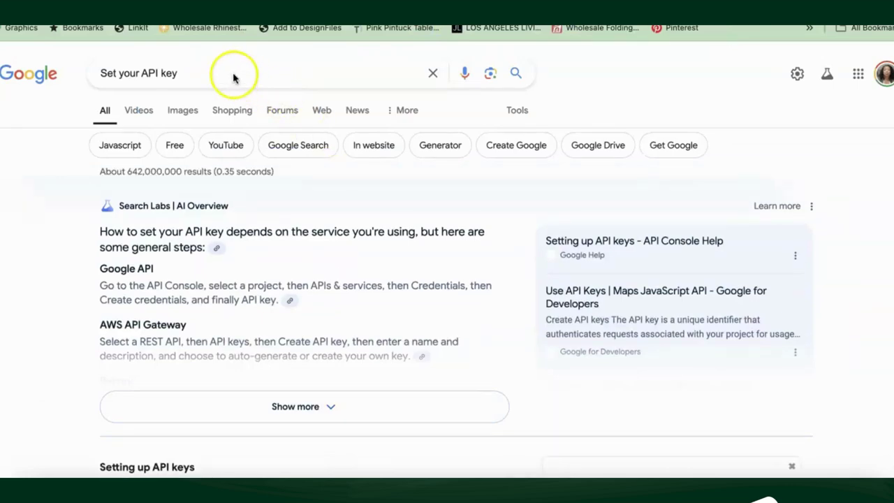
- Replace the old API key query with a search for 'whimsical halloween art'
click(132, 73)
key(ctrl+a)
key(BackSpace)
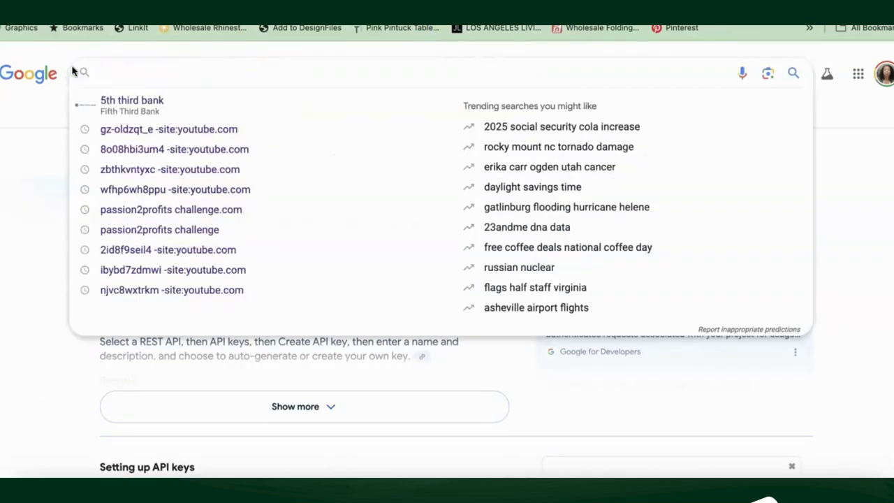
text(ll)
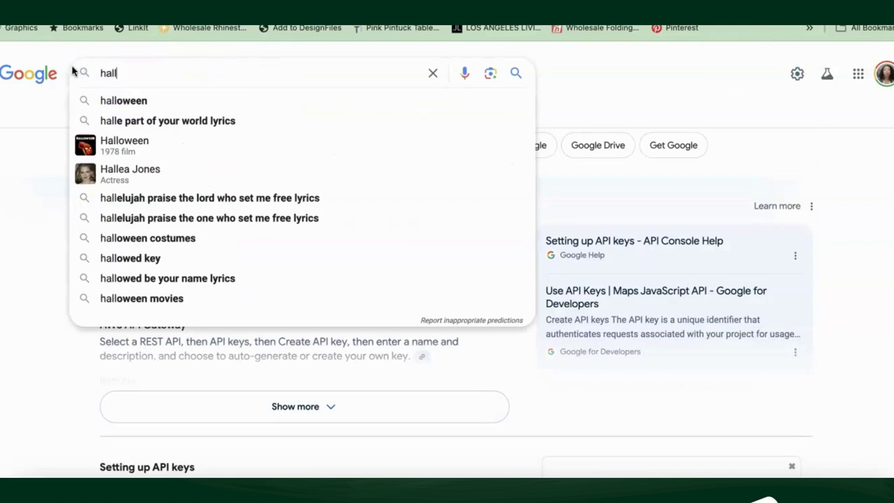
text(oween)
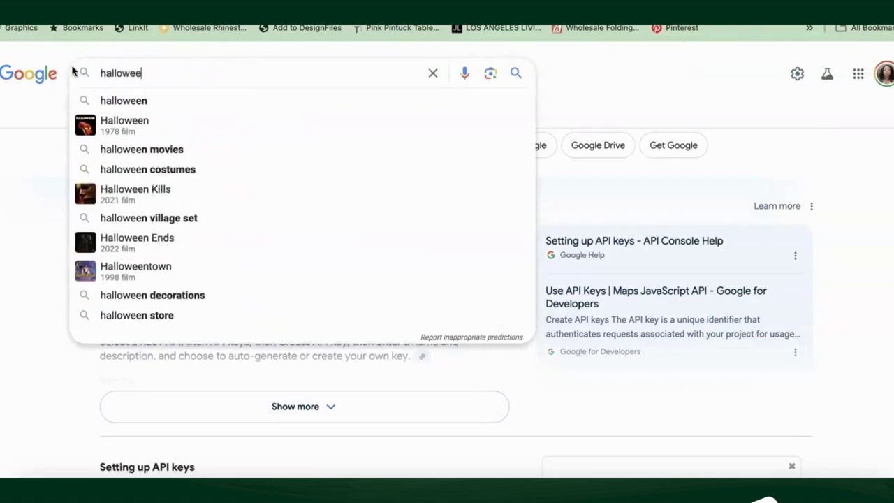
click(100, 73)
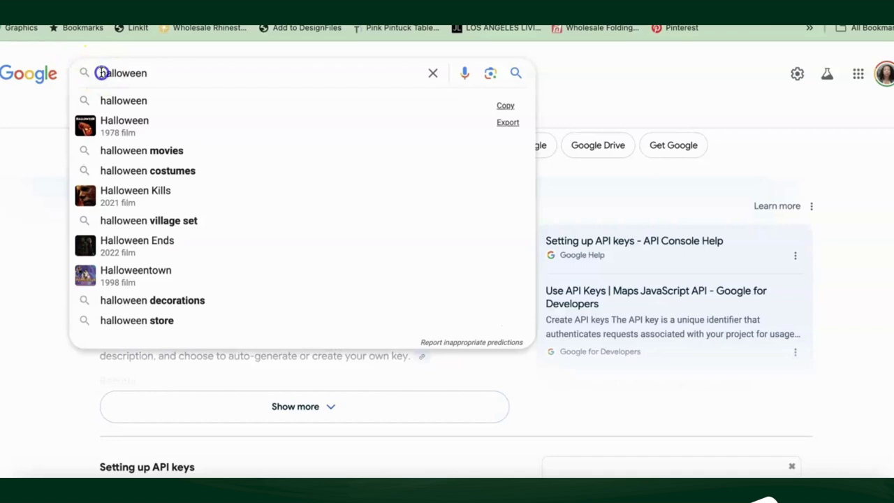
text(whim)
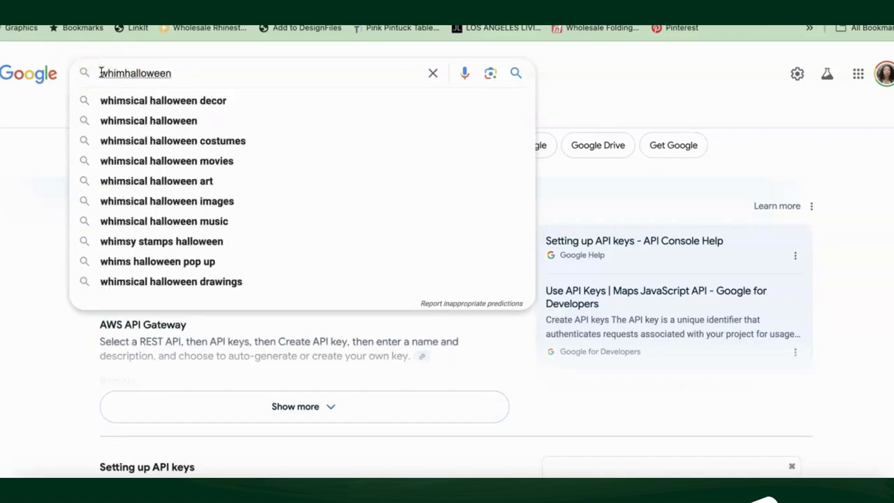
text(sical)
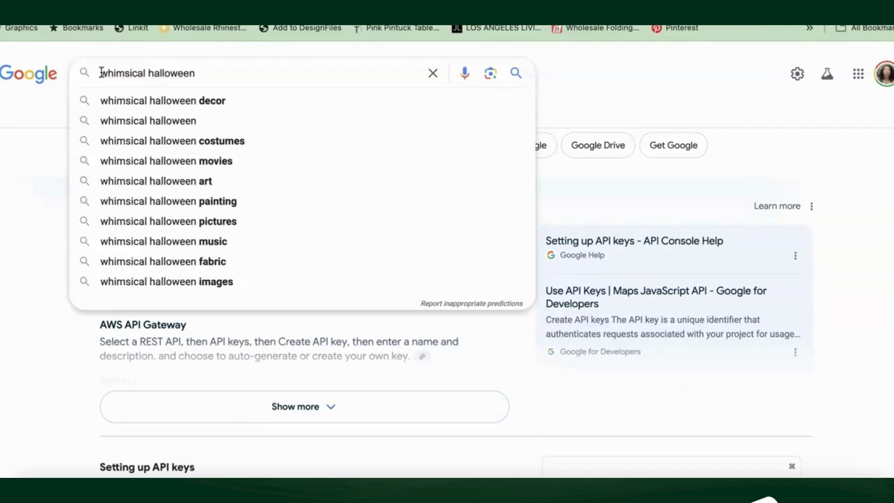
click(201, 183)
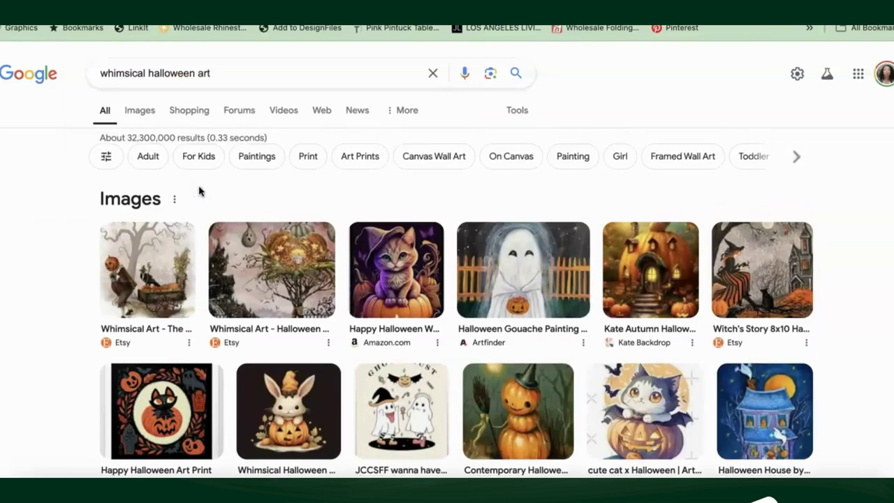
- Scroll the whimsical halloween art images and preview the bunny-in-a-pumpkin Redbubble print
scroll(196, 422, down, 2)
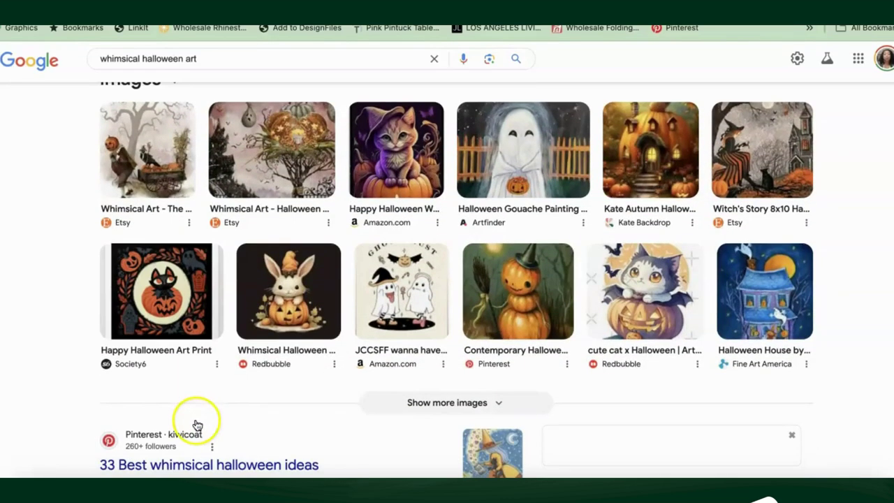
scroll(253, 395, up, 2)
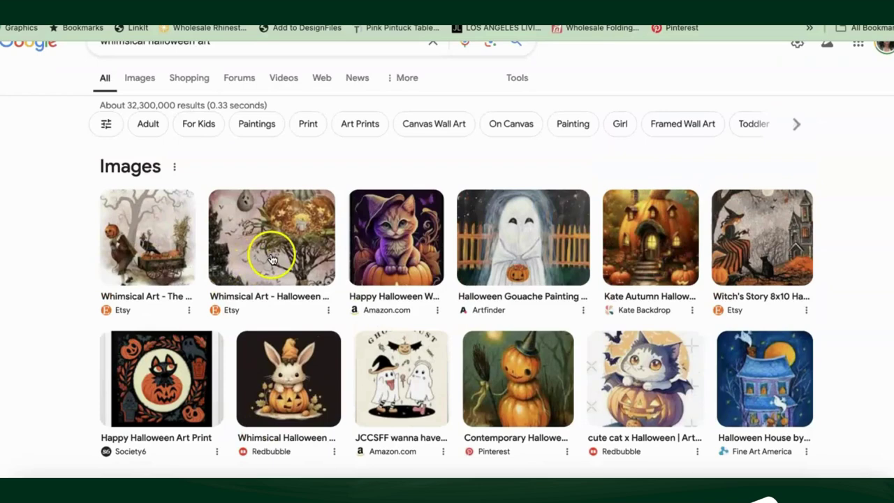
scroll(288, 365, down, 1)
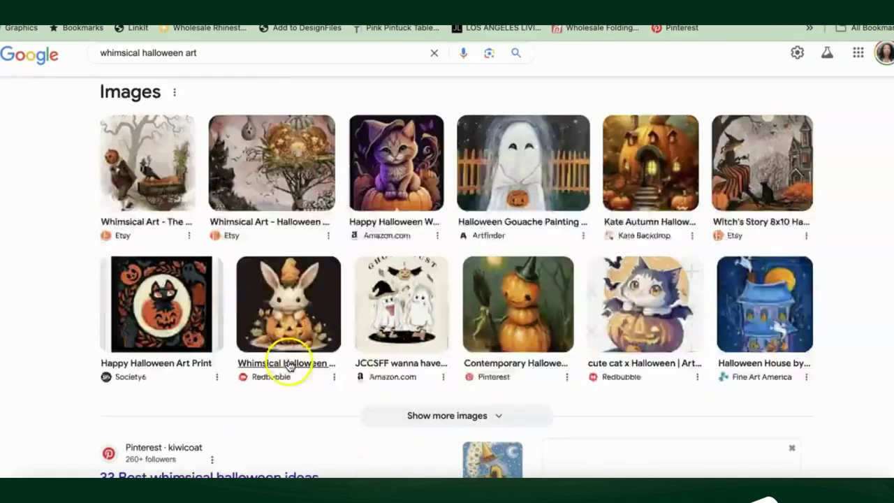
scroll(329, 345, down, 1)
scroll(336, 343, down, 1)
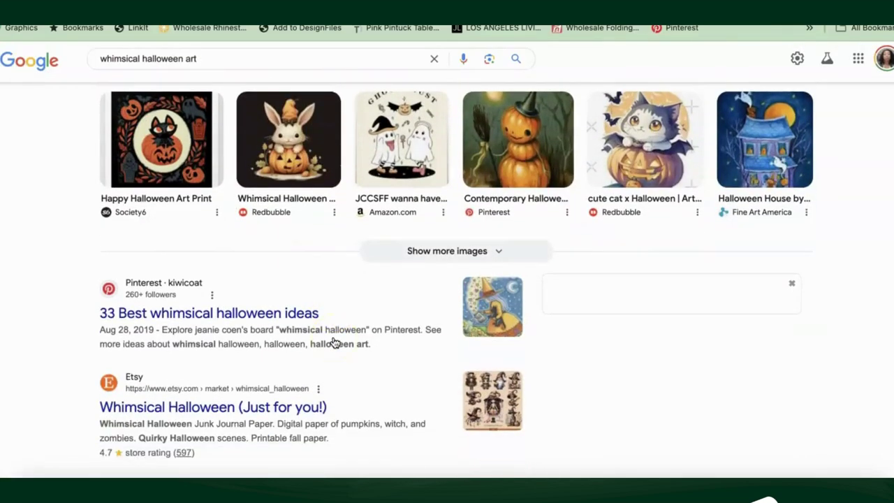
scroll(334, 343, up, 2)
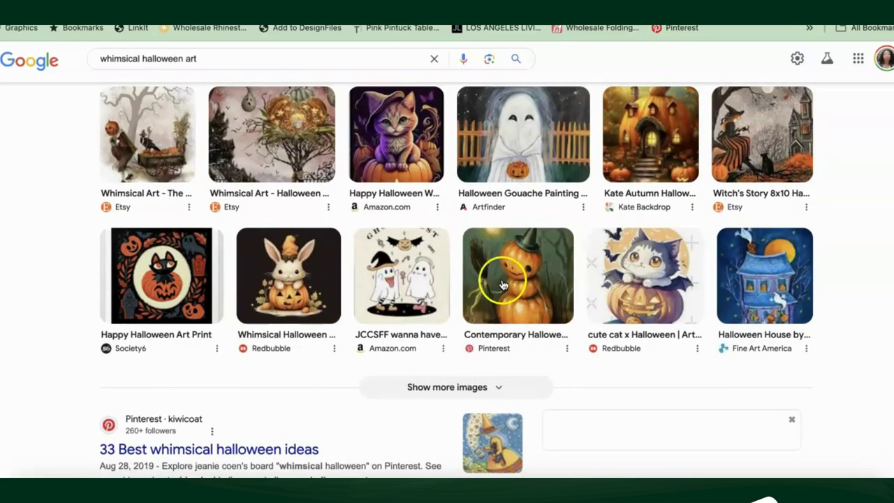
click(292, 271)
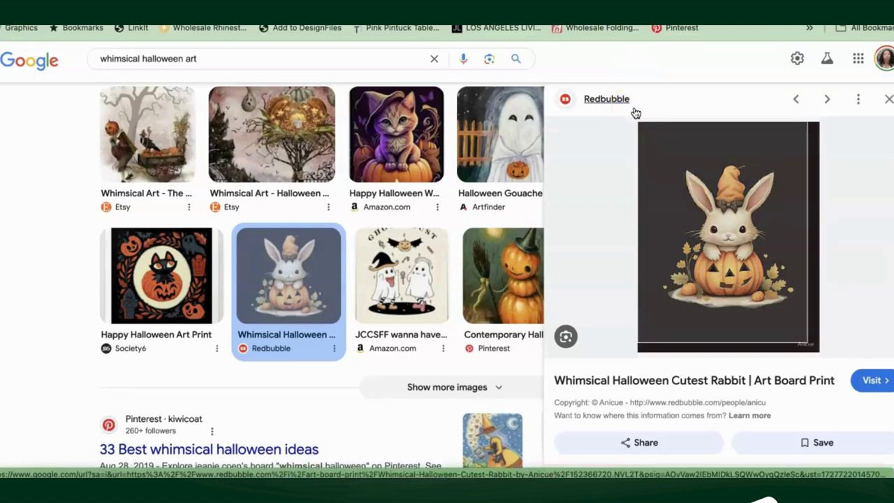
mouse_move(819, 355)
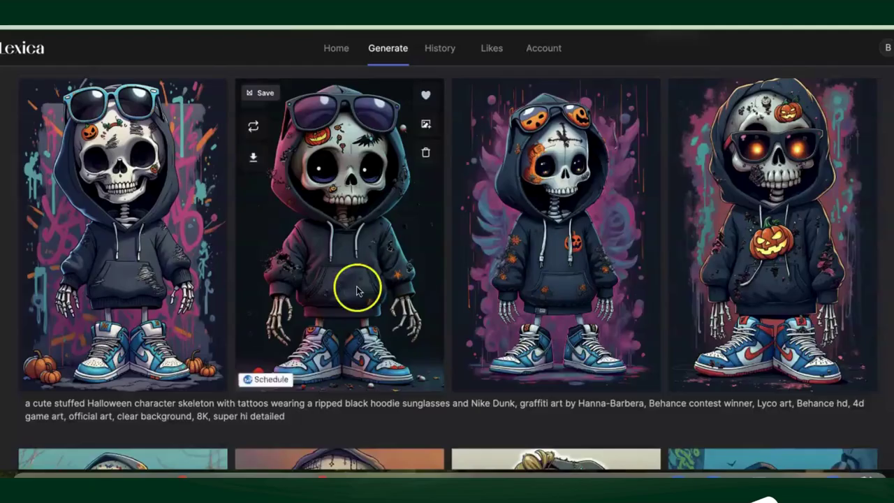
- From Lexica Home, reverse-search with today's bunny screenshot, then reopen the image upload picker
click(337, 48)
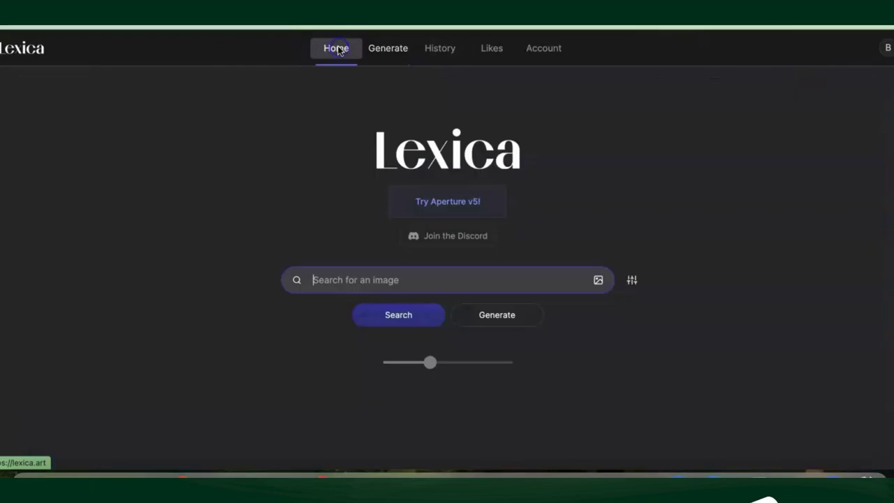
click(598, 281)
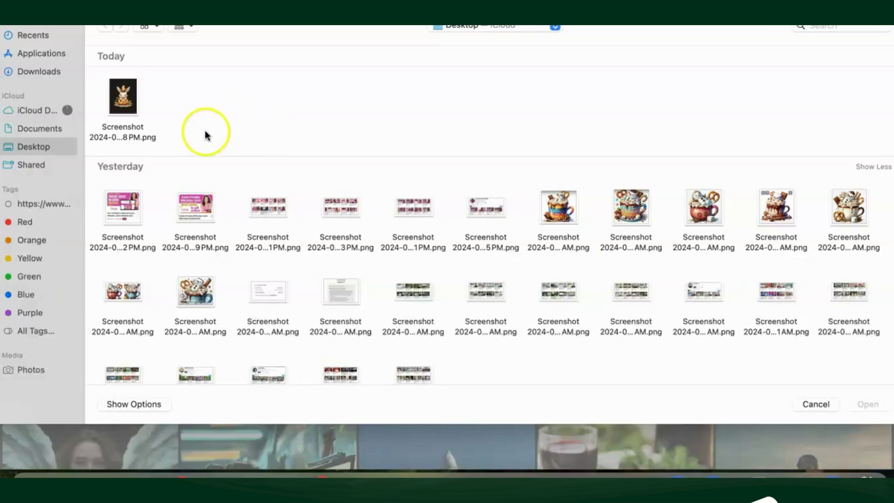
click(139, 105)
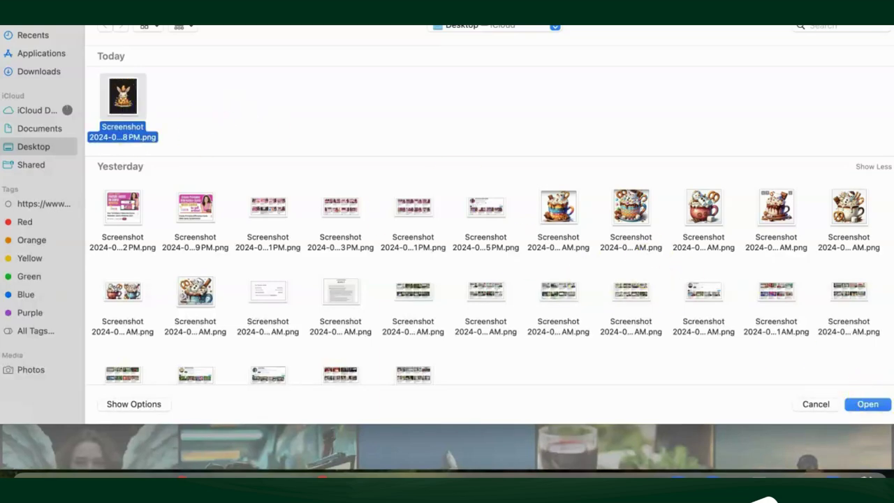
click(868, 404)
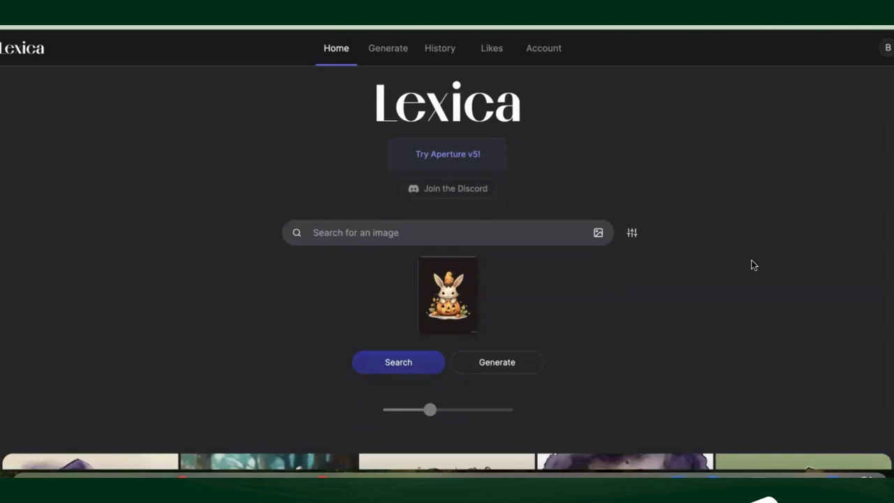
click(398, 362)
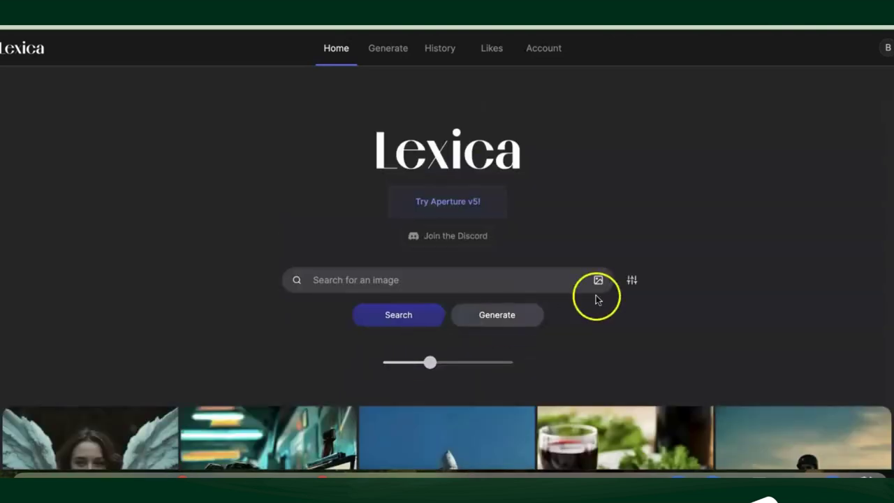
click(598, 280)
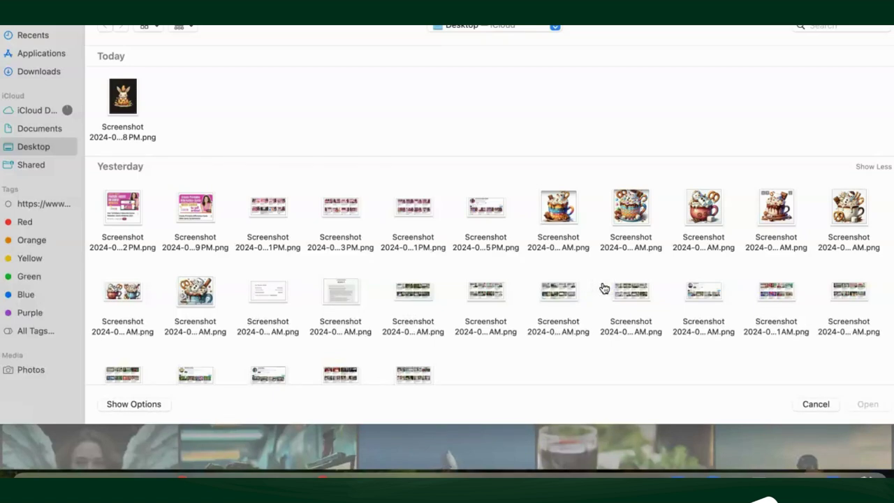
- Upload today's bunny screenshot and browse the similar Halloween animal results
click(133, 96)
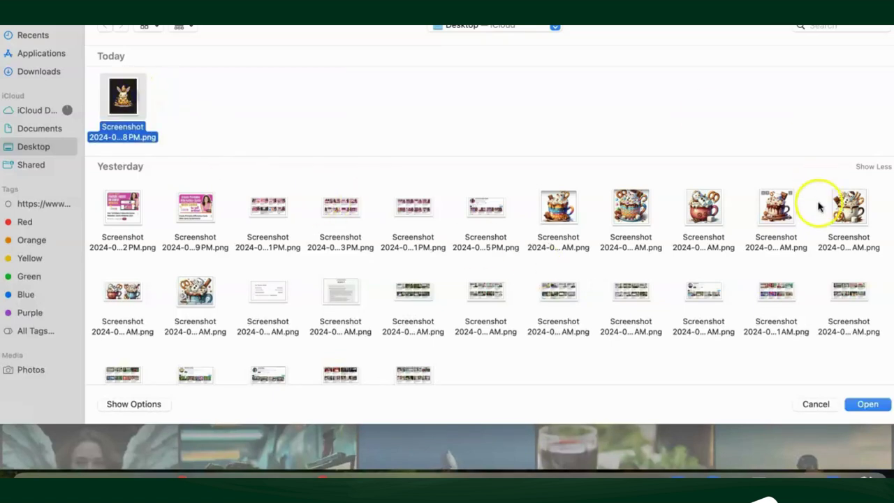
click(865, 405)
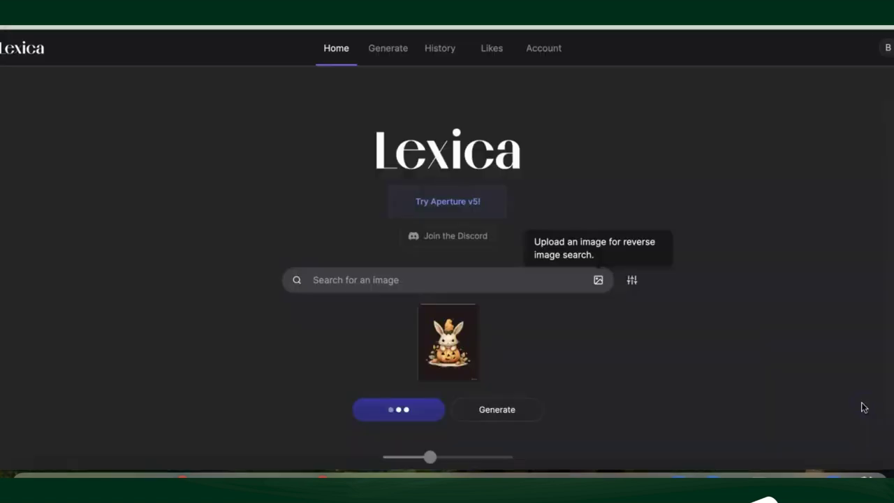
click(727, 349)
scroll(734, 326, down, 1)
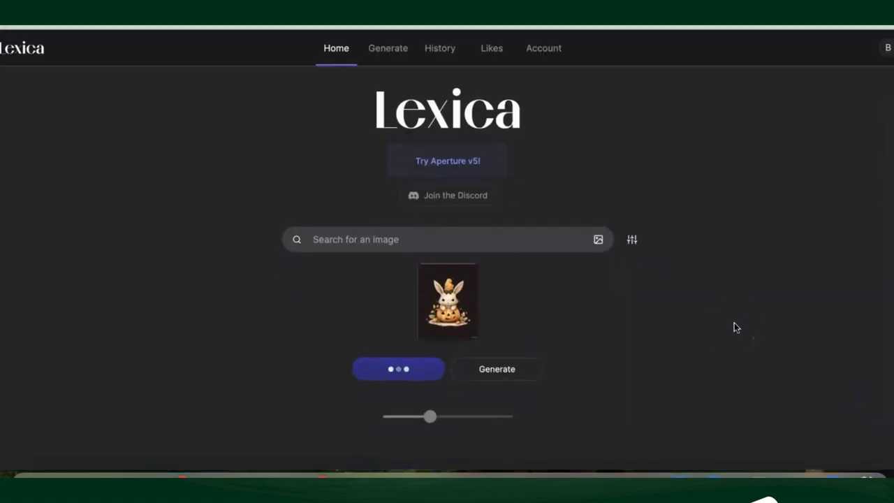
scroll(734, 326, down, 5)
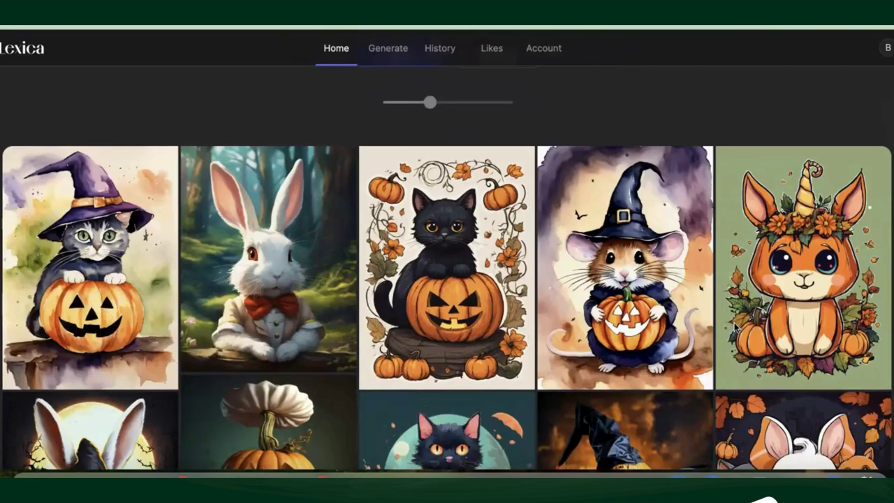
- Scroll the Halloween feed and open the black cat in an orange witch hat image
scroll(734, 326, down, 3)
click(680, 375)
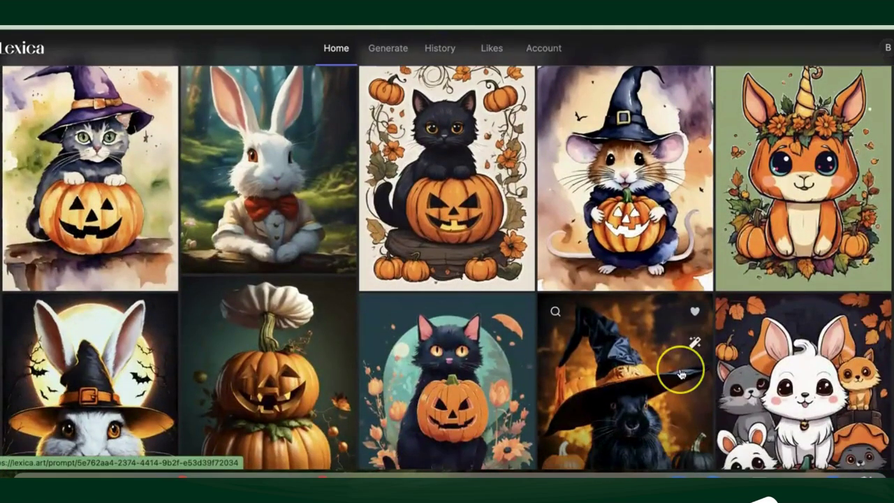
scroll(681, 375, down, 3)
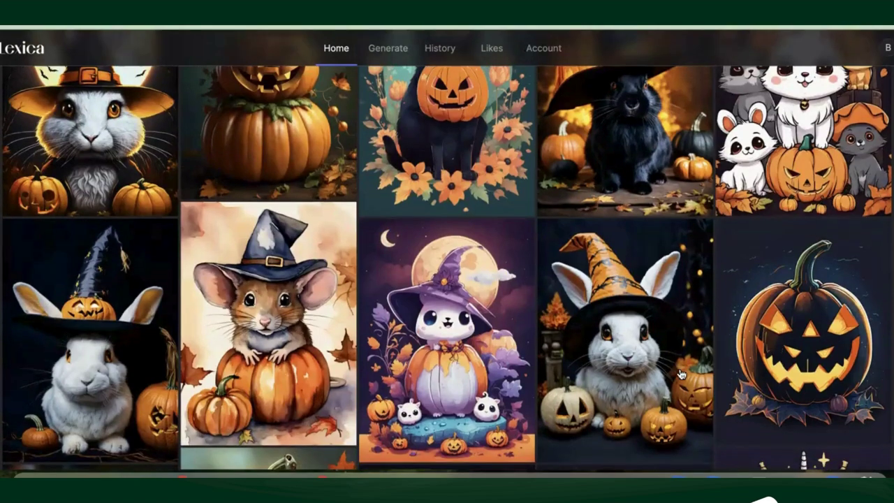
scroll(680, 375, up, 2)
scroll(681, 375, down, 4)
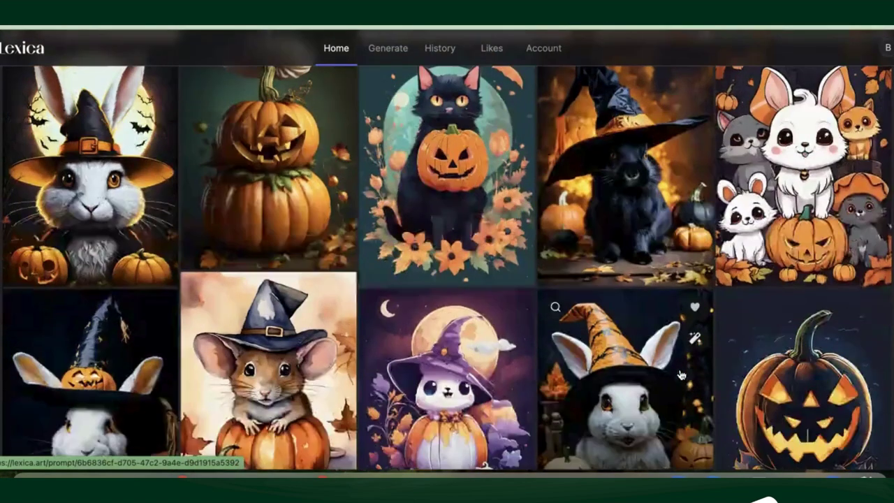
scroll(680, 375, down, 3)
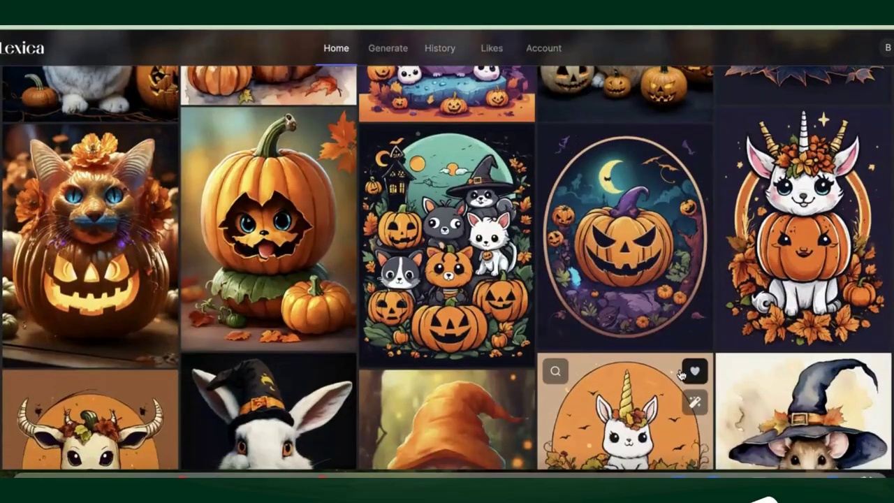
scroll(681, 375, down, 4)
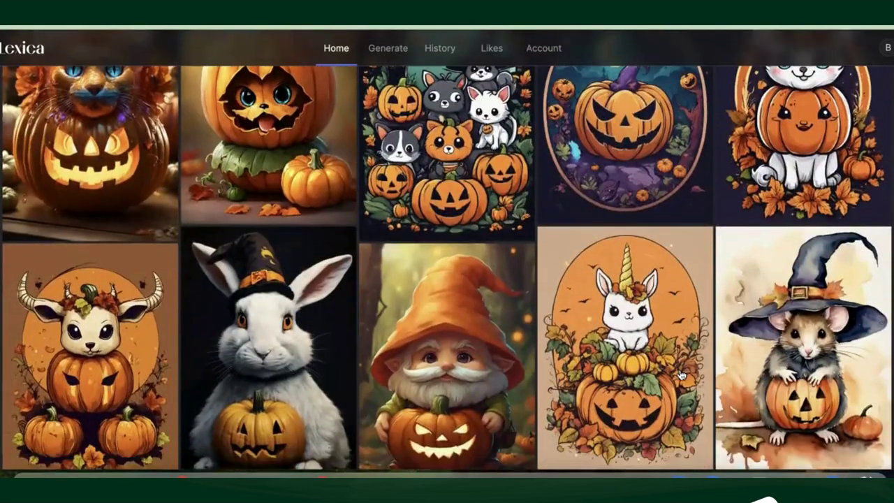
scroll(681, 375, down, 3)
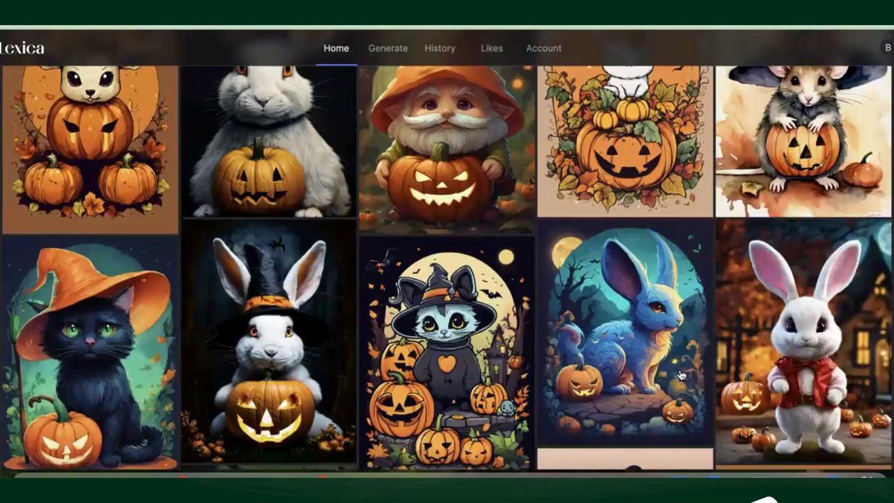
scroll(681, 375, down, 2)
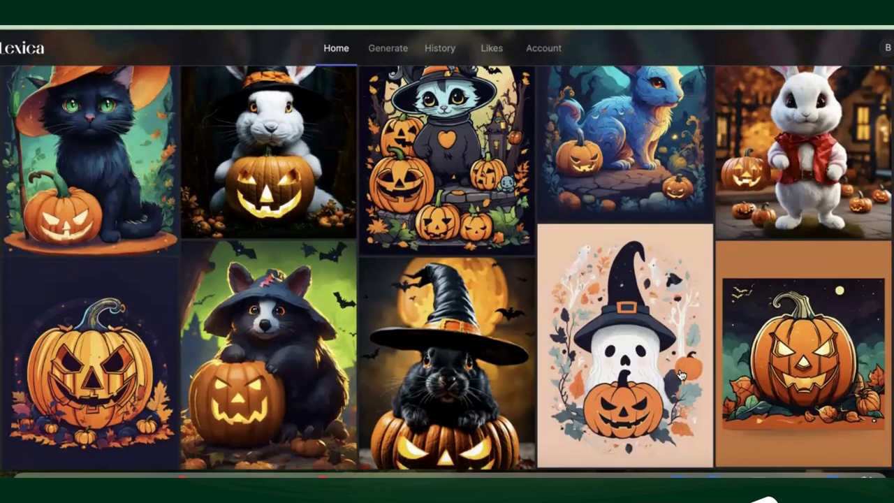
scroll(680, 374, up, 1)
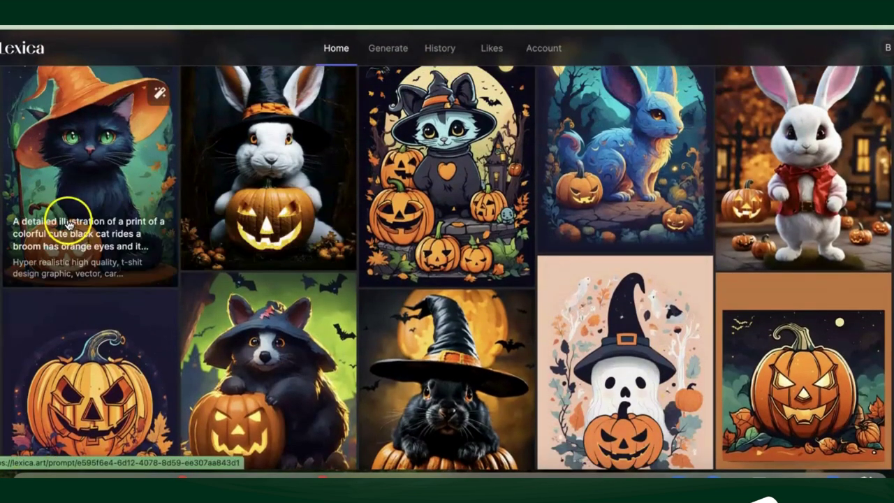
click(105, 186)
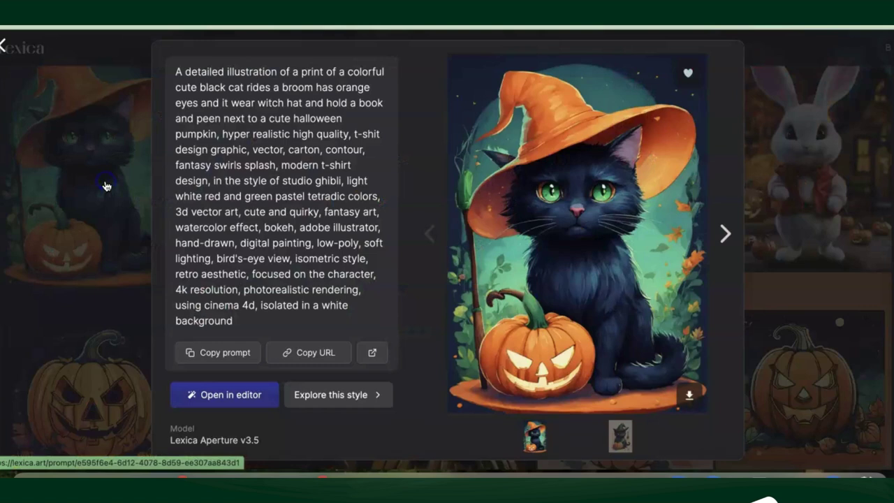
- Copy the black cat image's full prompt and close its details view
click(219, 357)
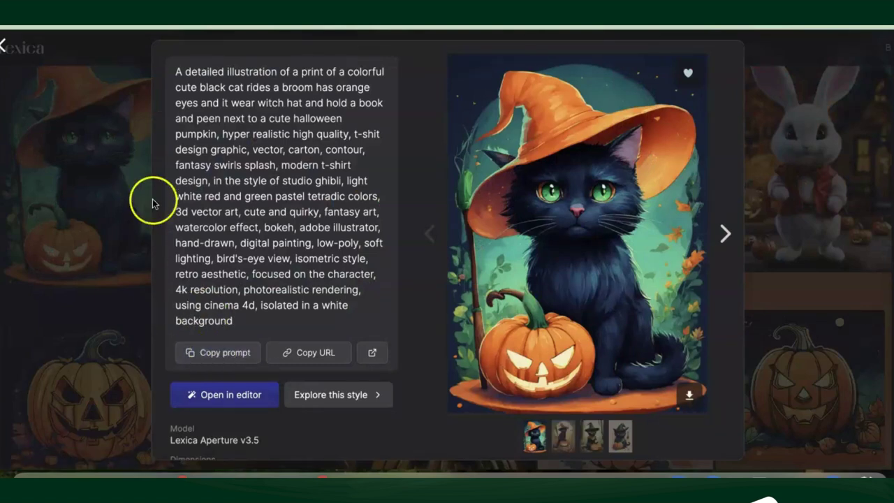
click(4, 46)
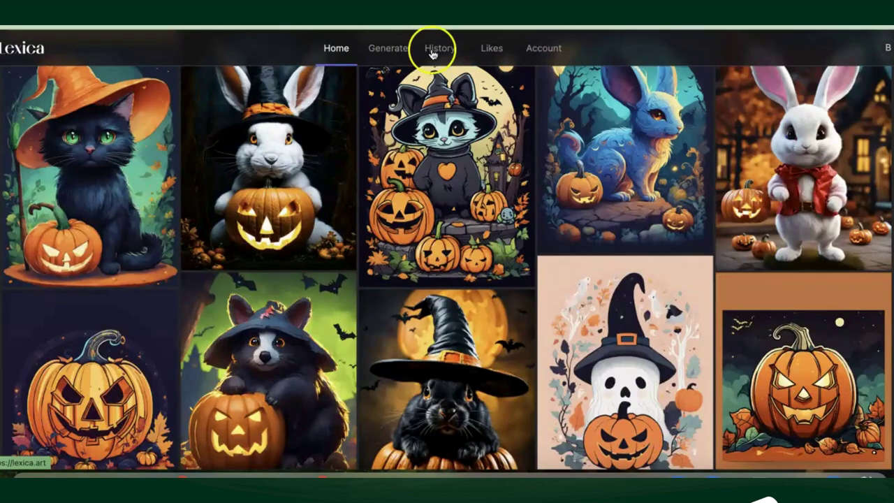
- On the Generate page, replace the skeleton prompt with the copied black cat prompt and generate
click(389, 48)
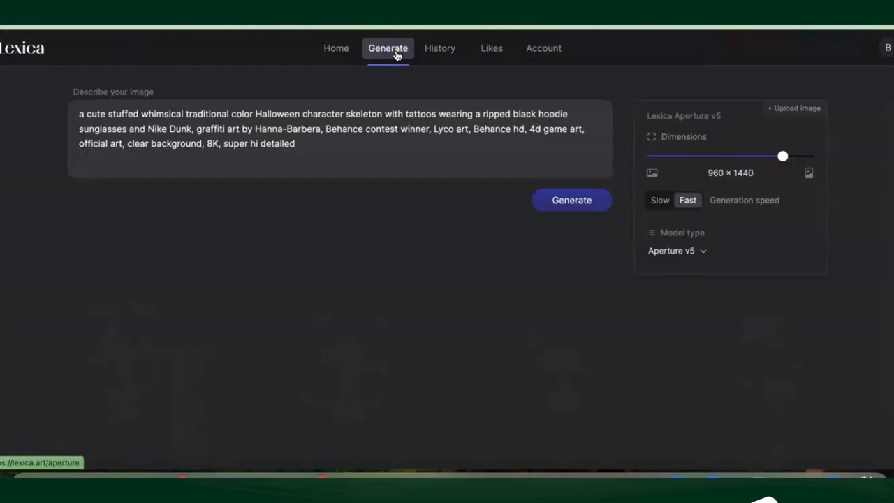
key(ctrl+a)
drag(101, 112, 68, 113)
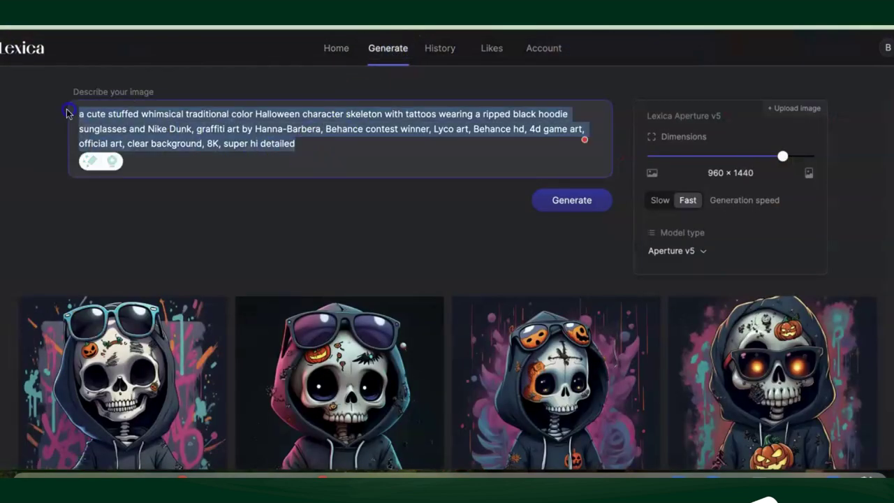
key(BackSpace)
key(ctrl+v)
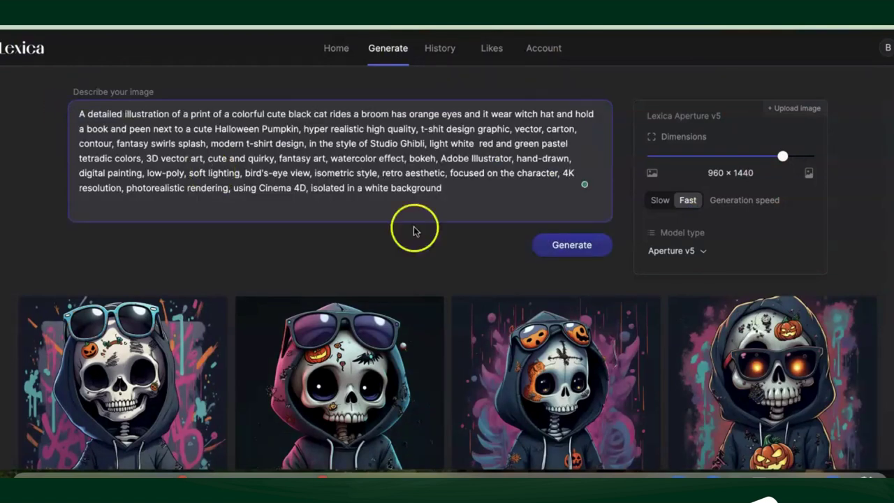
click(571, 248)
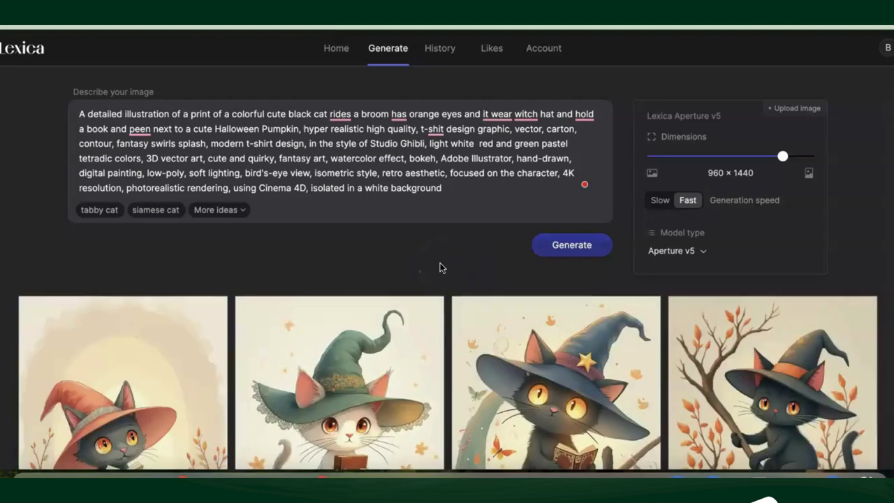
- Review the four witch cats and start variations of the third, the cat reading on a broom
scroll(427, 285, down, 2)
scroll(423, 307, down, 2)
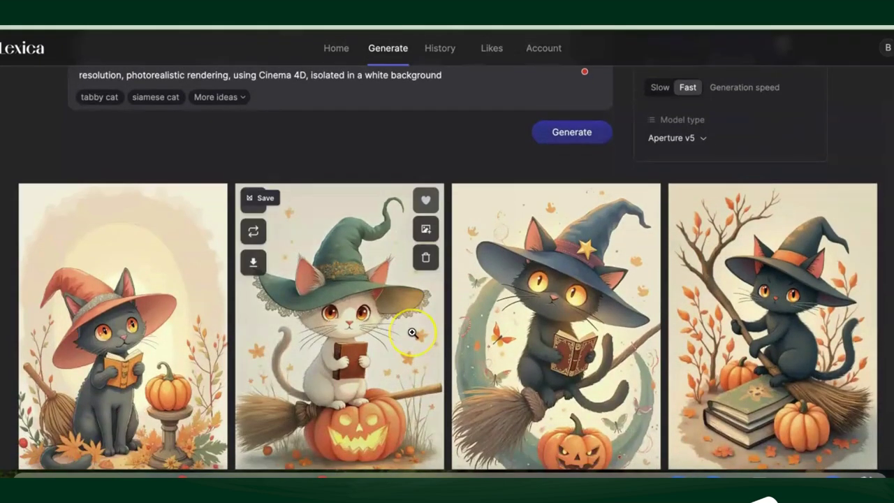
scroll(413, 328, down, 3)
scroll(402, 347, up, 3)
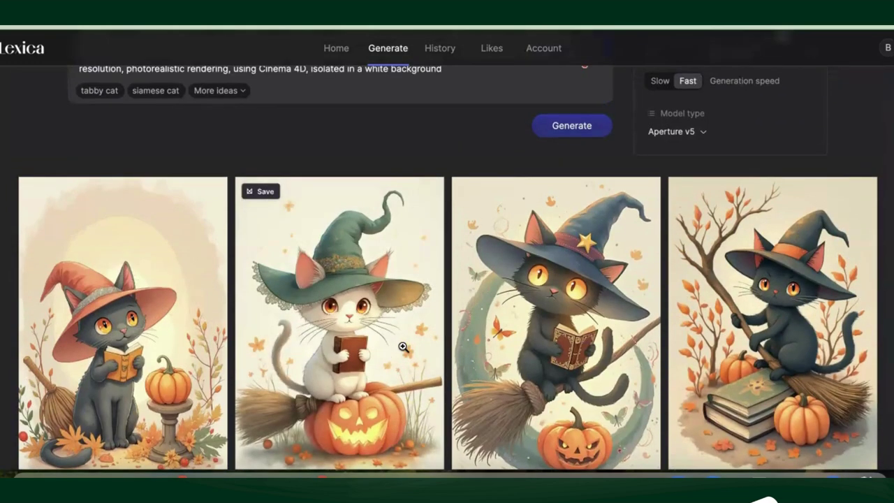
scroll(402, 346, up, 1)
scroll(401, 351, down, 3)
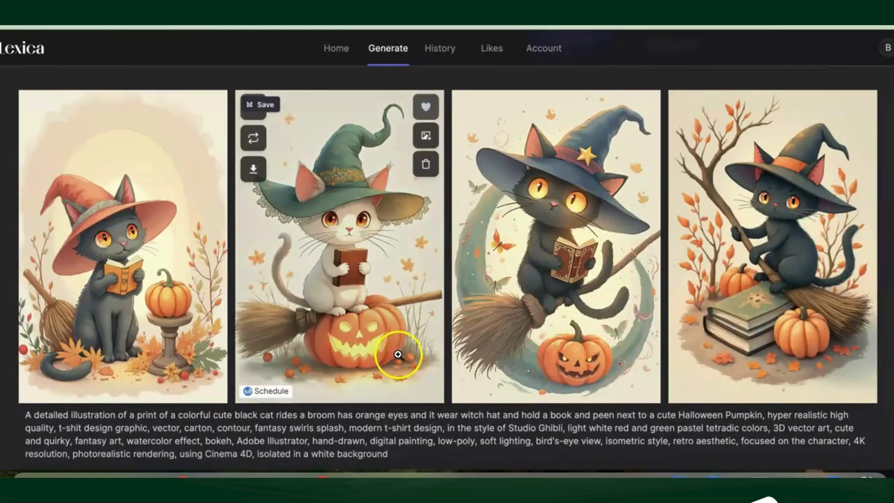
scroll(398, 355, down, 3)
scroll(397, 355, up, 3)
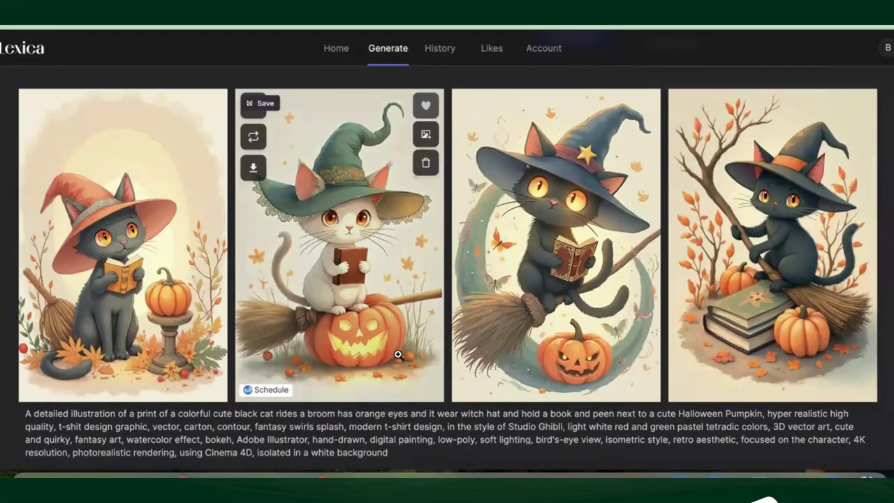
scroll(398, 354, up, 1)
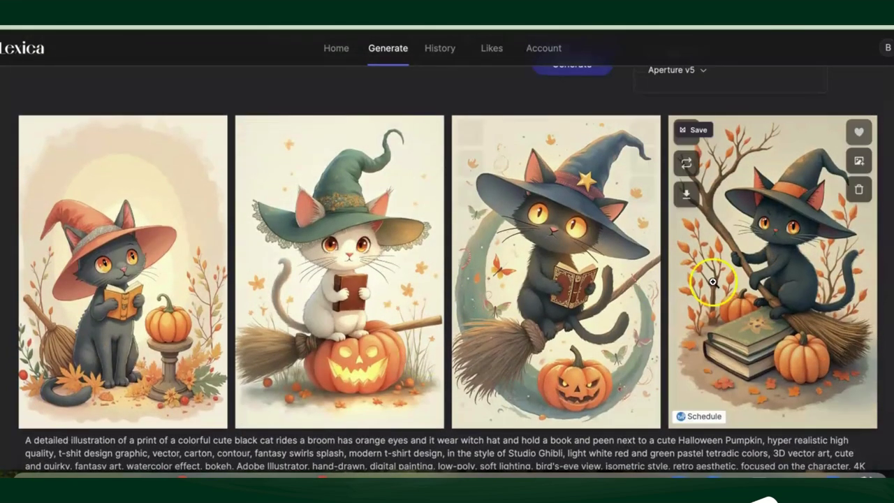
mouse_move(528, 305)
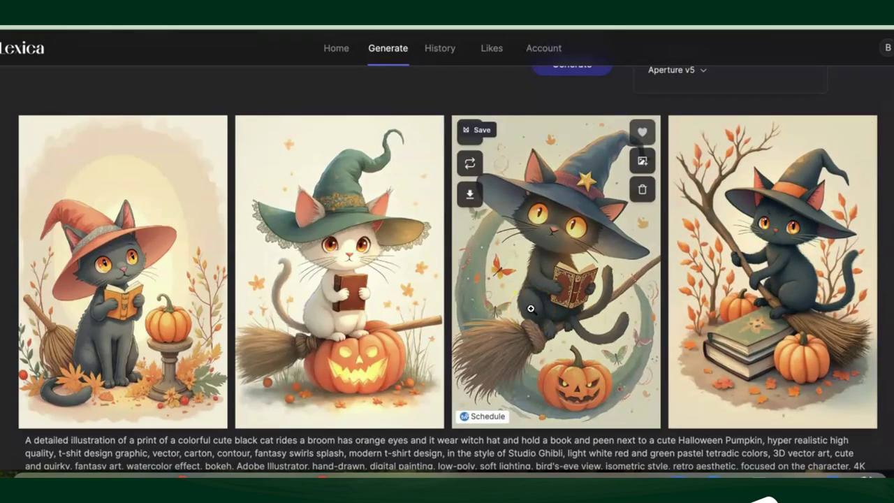
scroll(531, 308, up, 3)
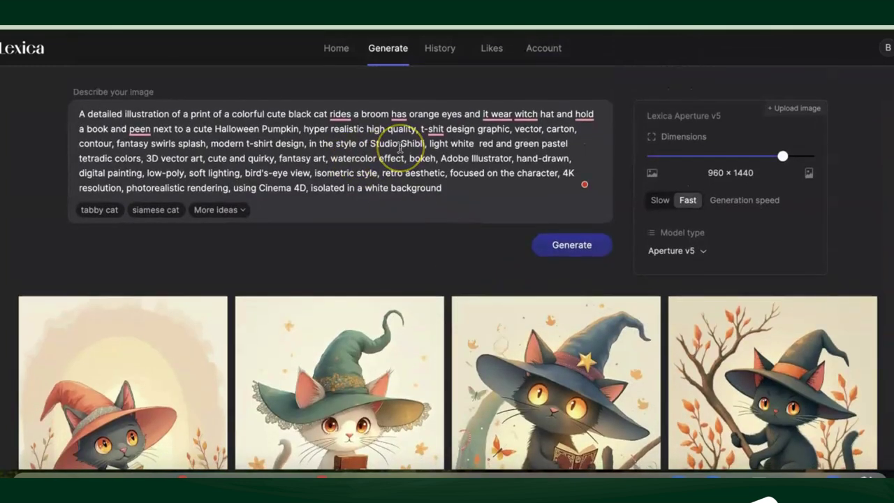
mouse_move(335, 373)
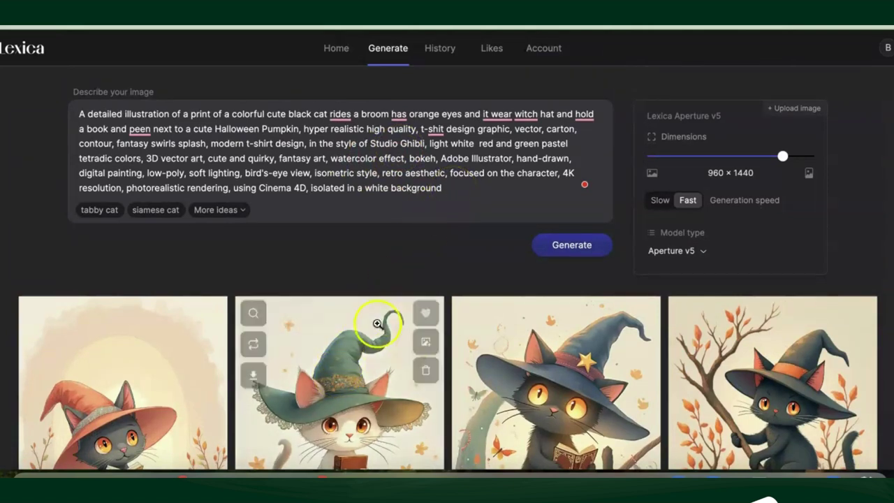
scroll(365, 365, down, 2)
mouse_move(365, 365)
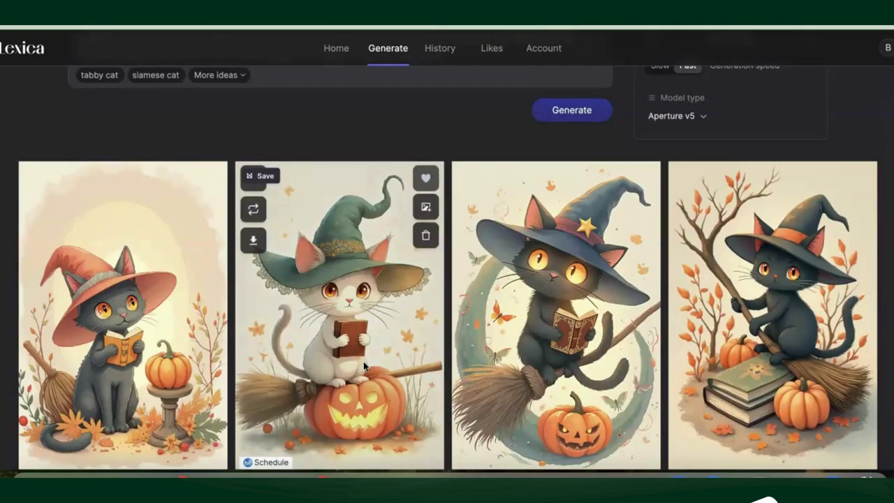
mouse_move(502, 329)
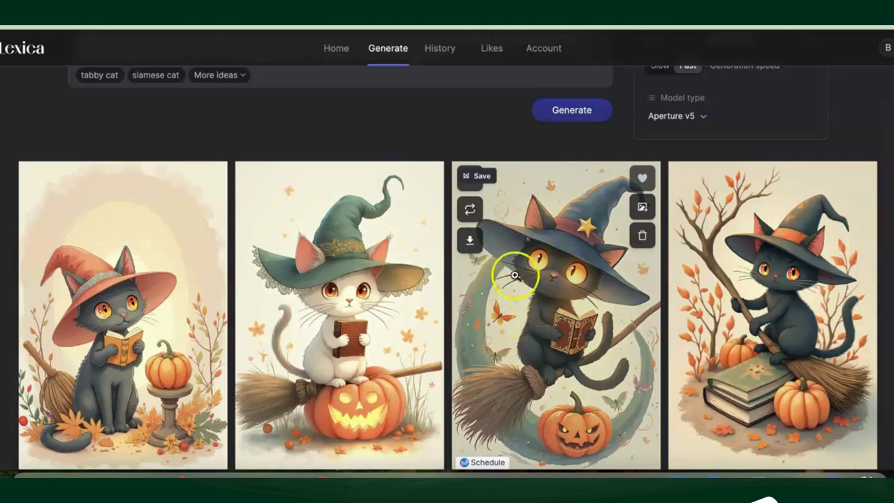
click(470, 210)
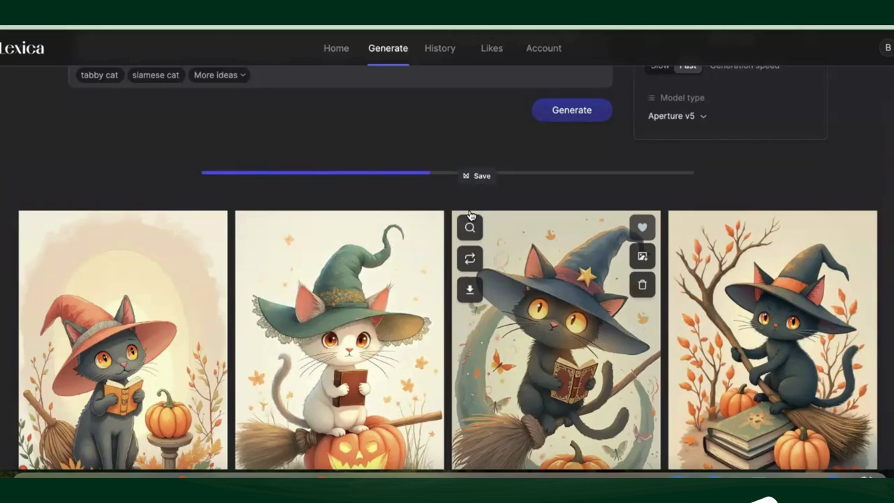
- Review the four new variations: blue-hatted black cats with books, brooms and jack-o'-lanterns
click(541, 260)
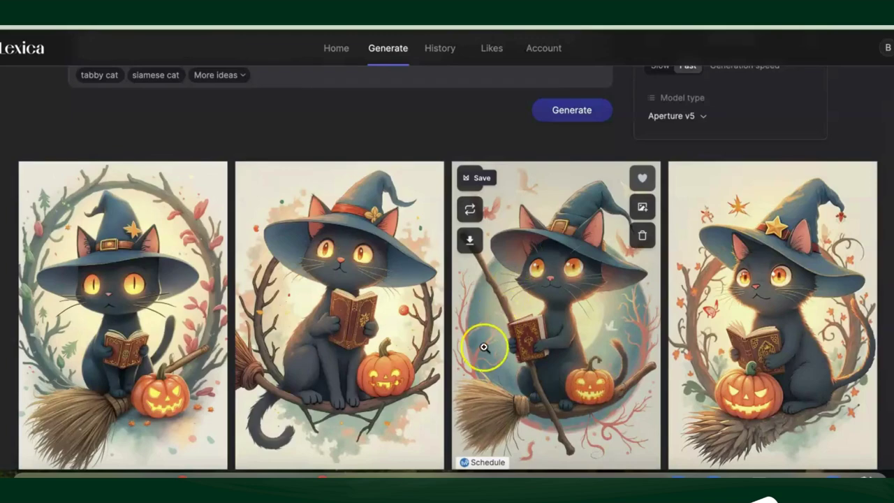
scroll(484, 347, down, 1)
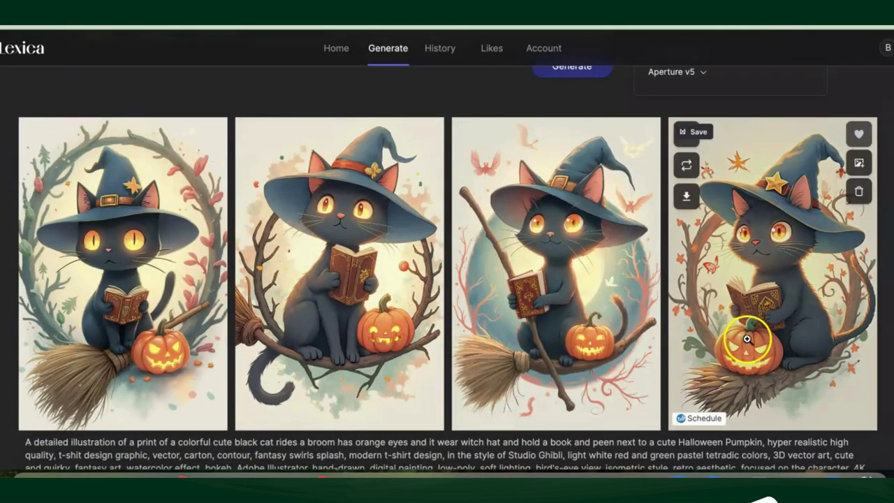
scroll(544, 311, down, 3)
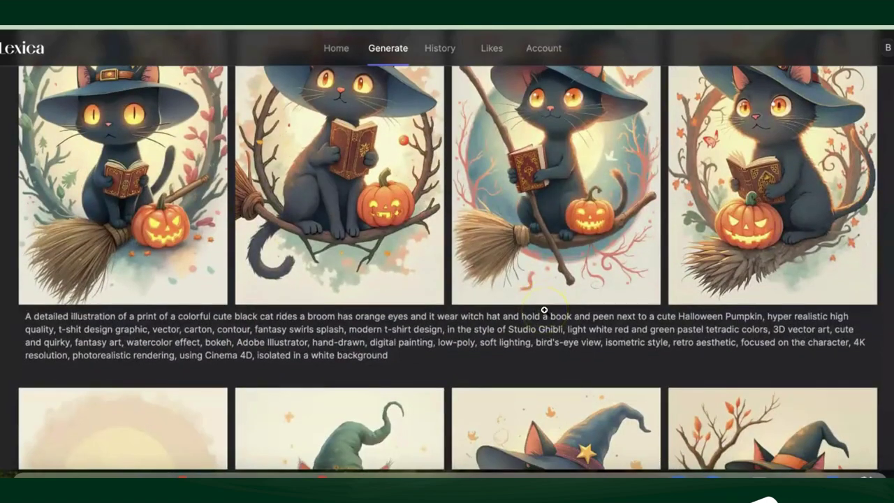
- Scroll past the witch-cat variations to the hooded skeletons in sunglasses and Nike Dunk sneakers
scroll(544, 310, down, 4)
scroll(478, 353, down, 3)
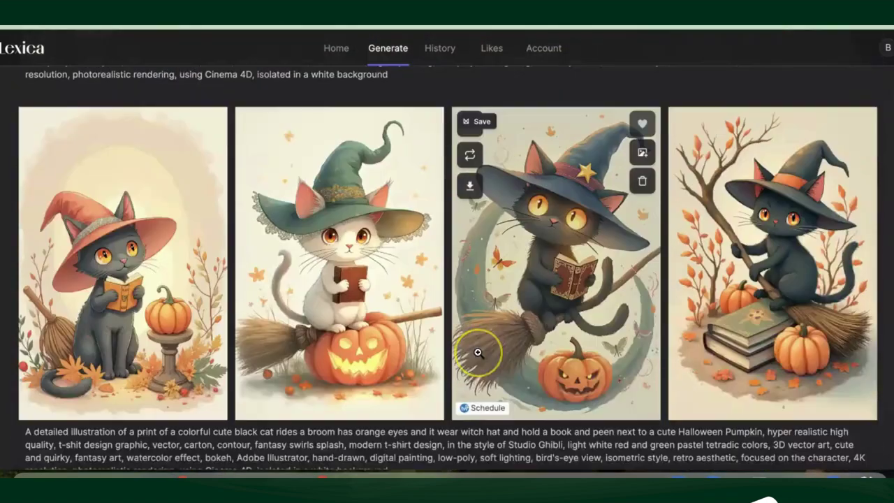
scroll(478, 352, down, 5)
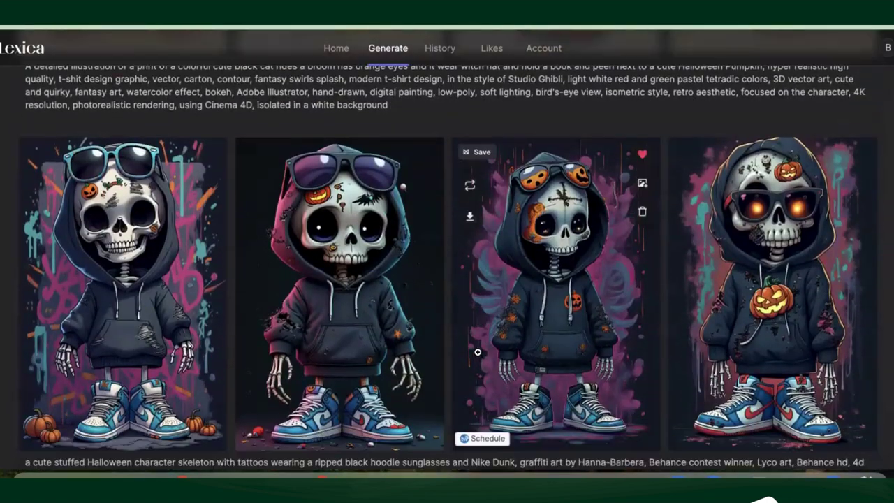
scroll(477, 353, down, 3)
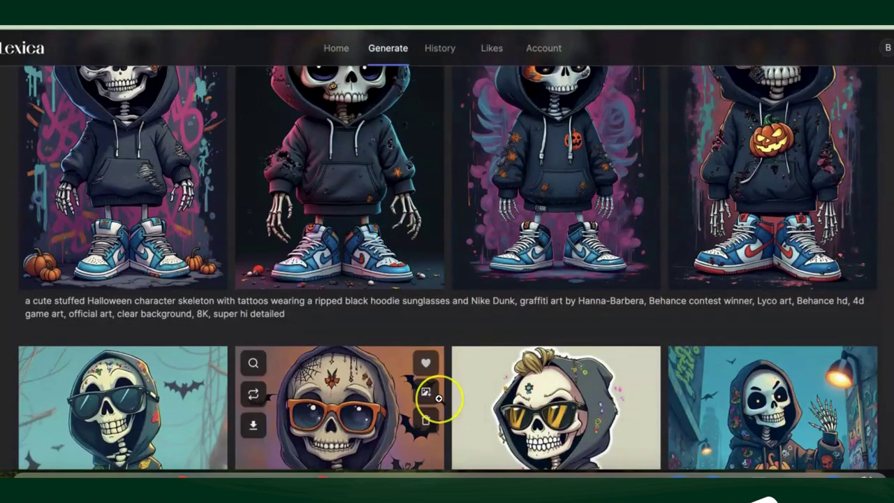
scroll(438, 398, down, 5)
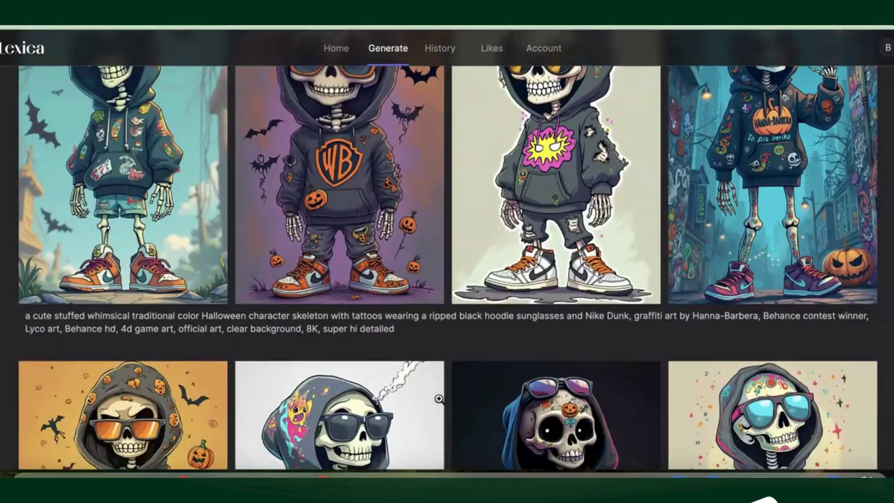